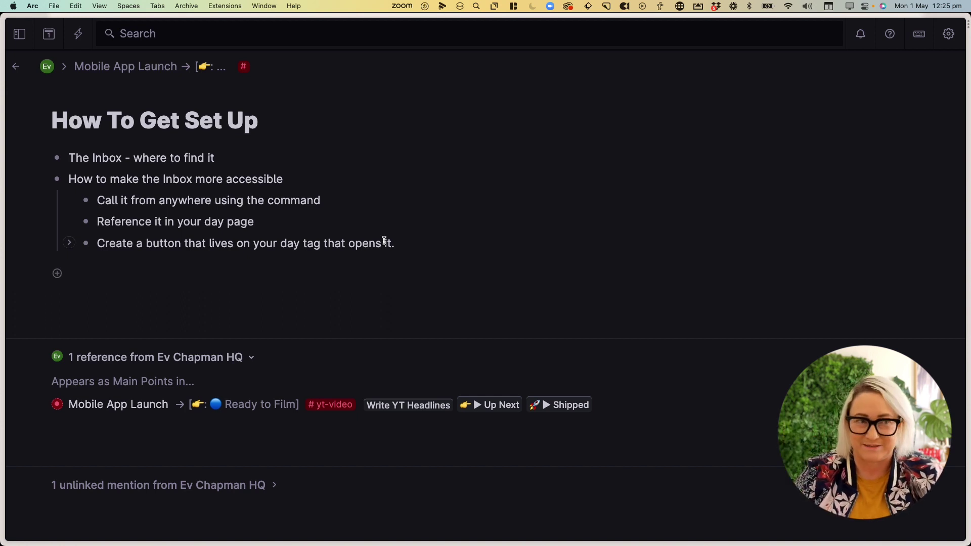
click(20, 33)
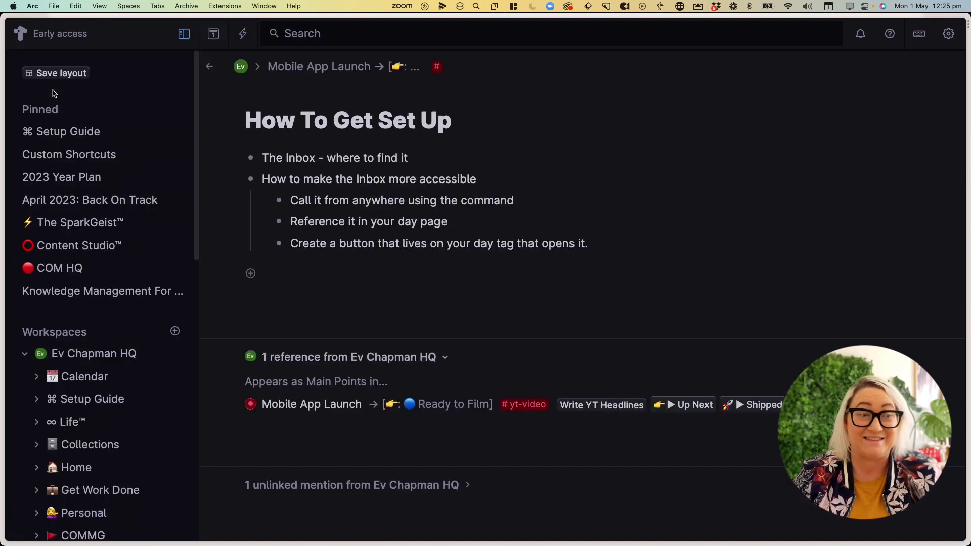
click(79, 353)
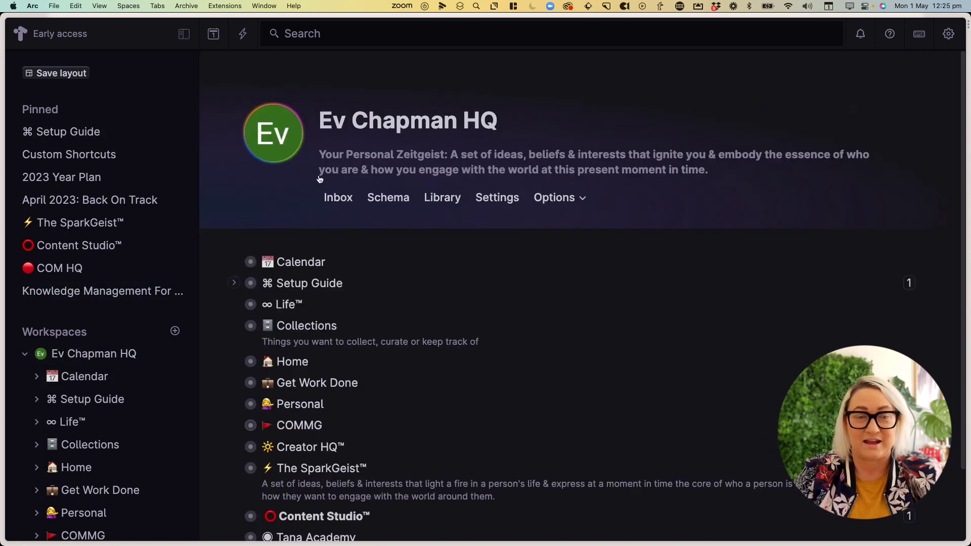
click(185, 34)
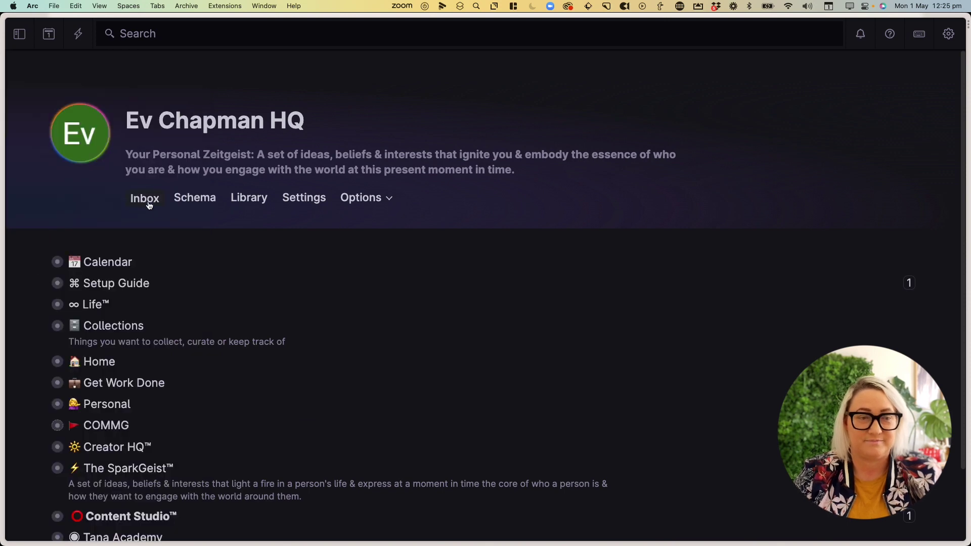
click(148, 202)
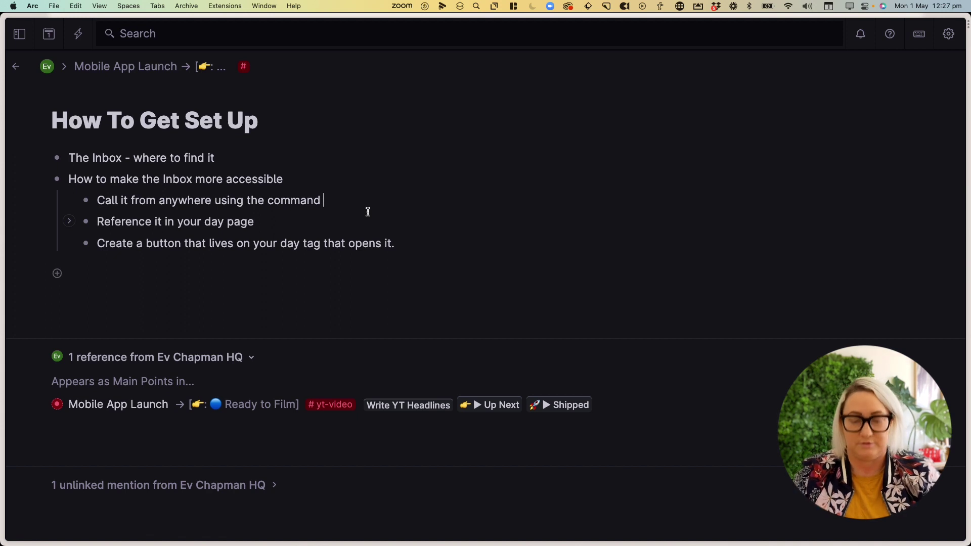
Step: Run 'Open capture inbox' from the command palette to show the Inbox in a side panel
key(super+k)
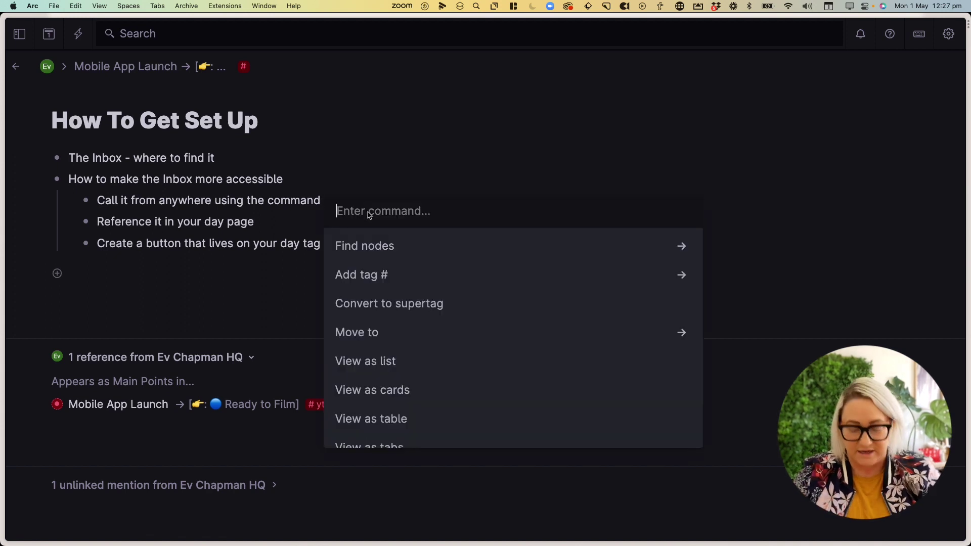
text(inbox)
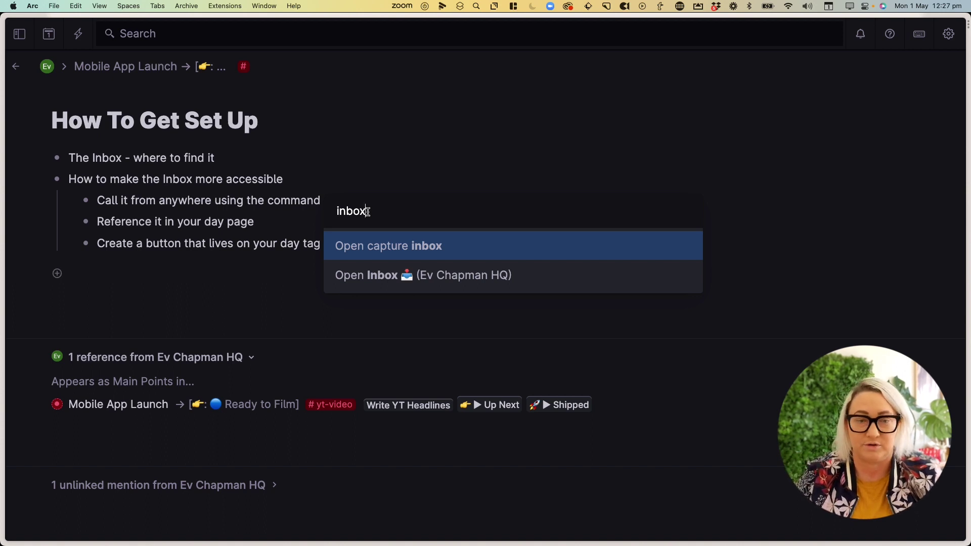
key(Return)
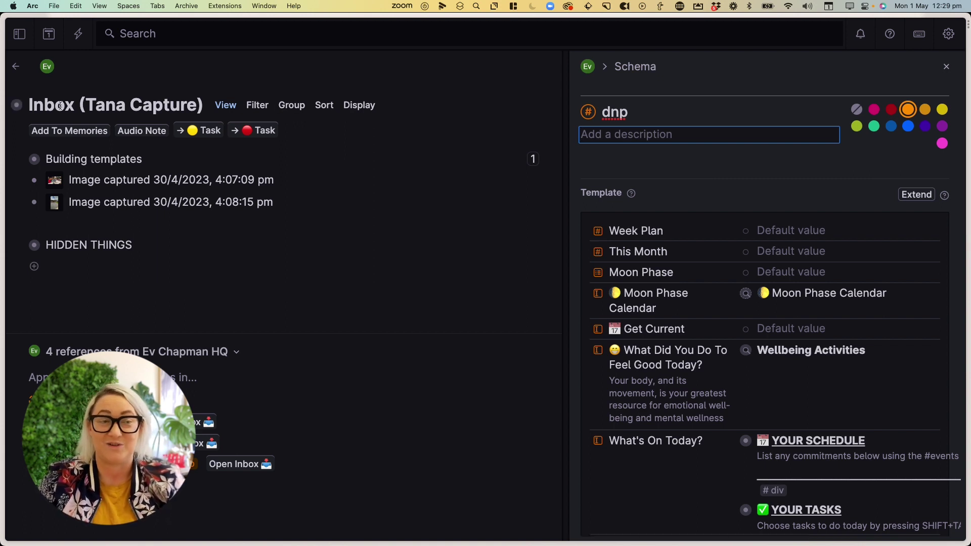
Step: Copy a link to the Inbox (Tana Capture) node from its bullet options
click(47, 67)
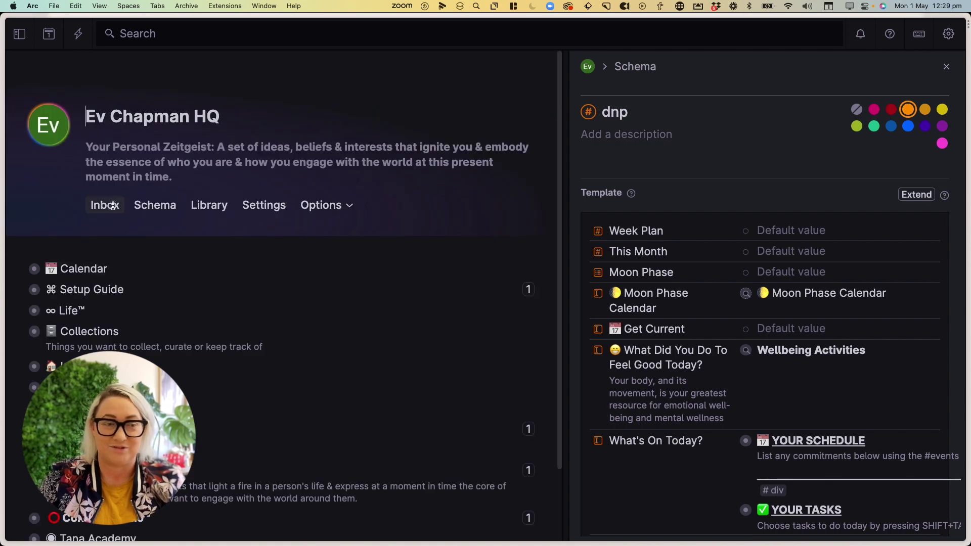
click(111, 204)
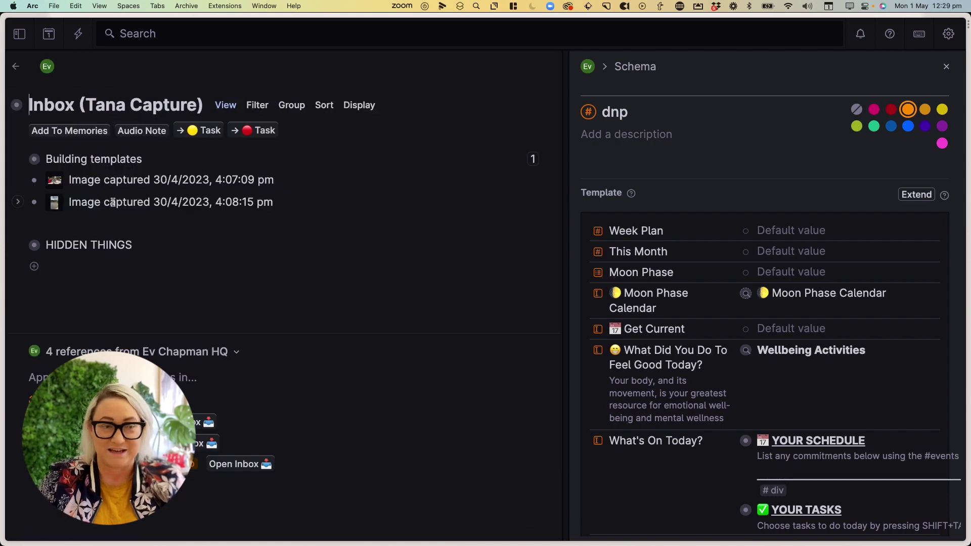
click(16, 106)
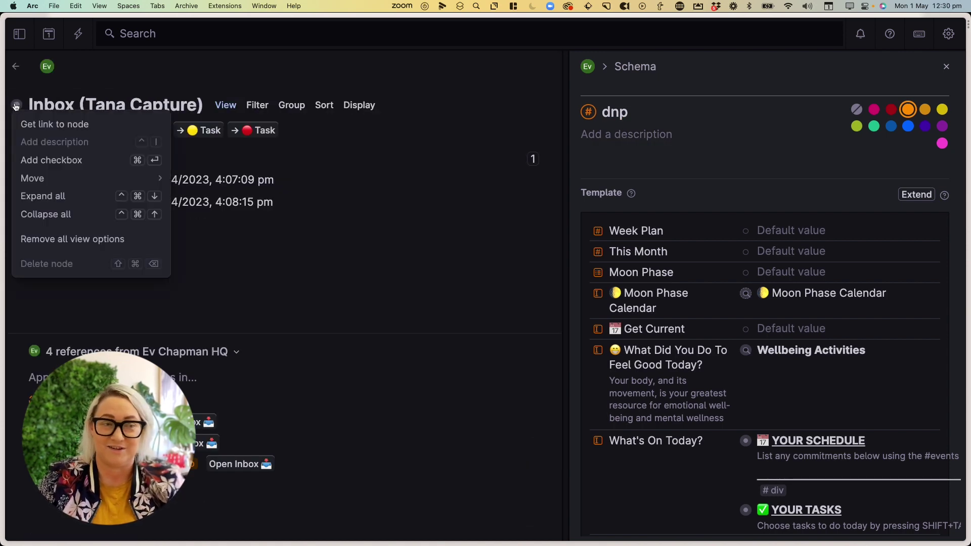
click(44, 128)
Step: Paste the Inbox reference into a new row of the dnp template
scroll(686, 385, down, 10)
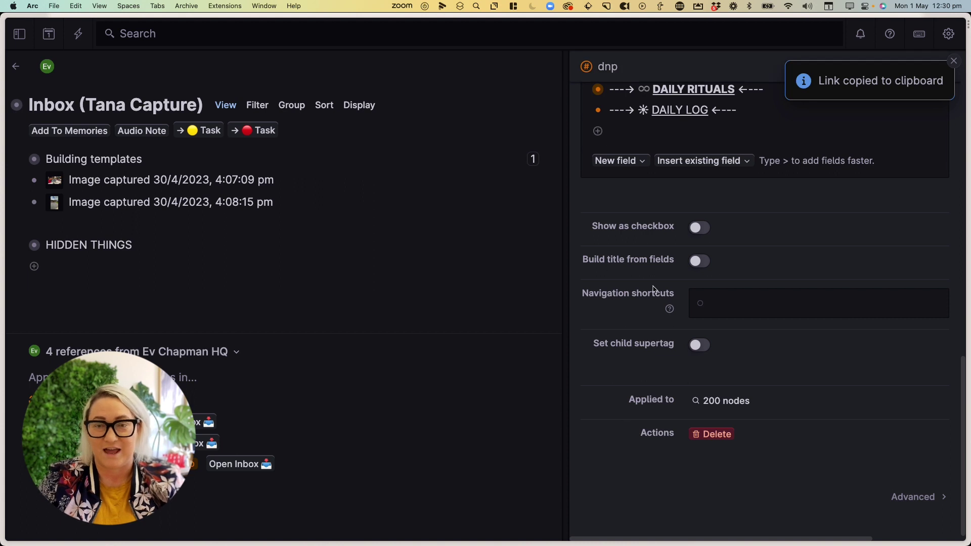
scroll(645, 288, up, 2)
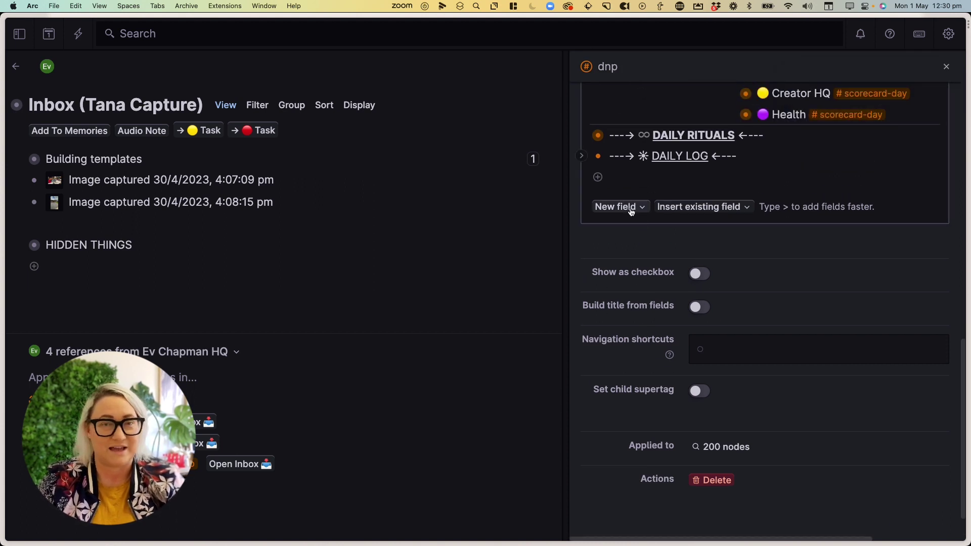
click(629, 178)
key(super+v)
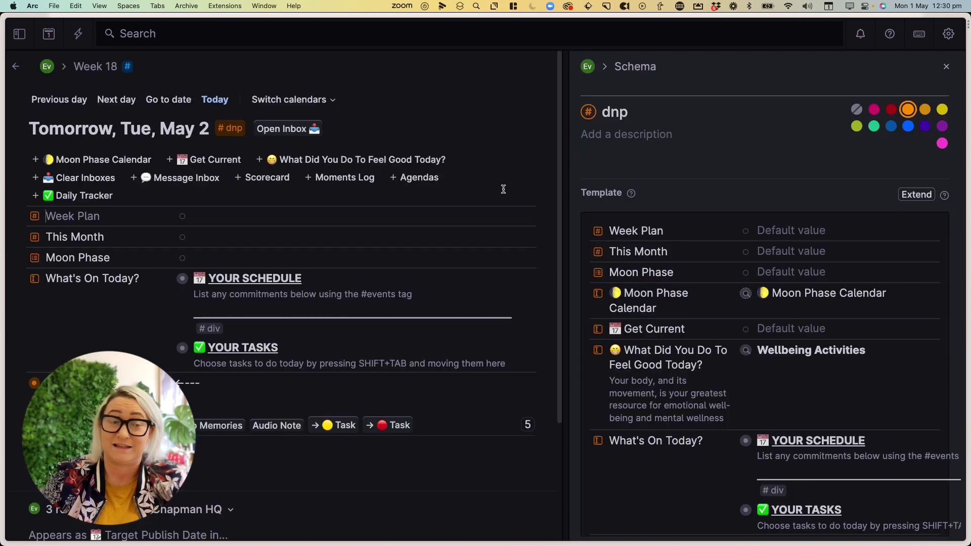
Step: Expand and collapse the Inbox reference on the day page to check it
scroll(504, 189, down, 5)
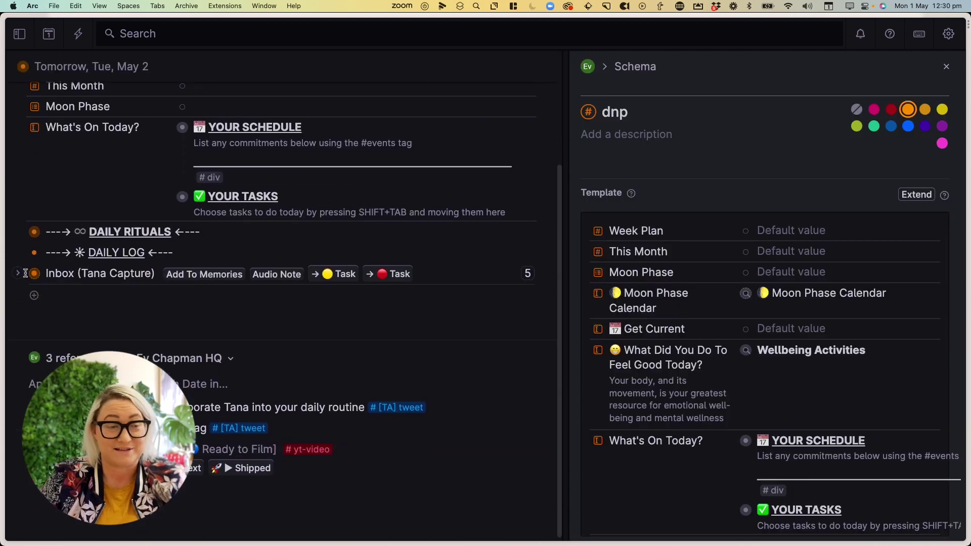
click(18, 273)
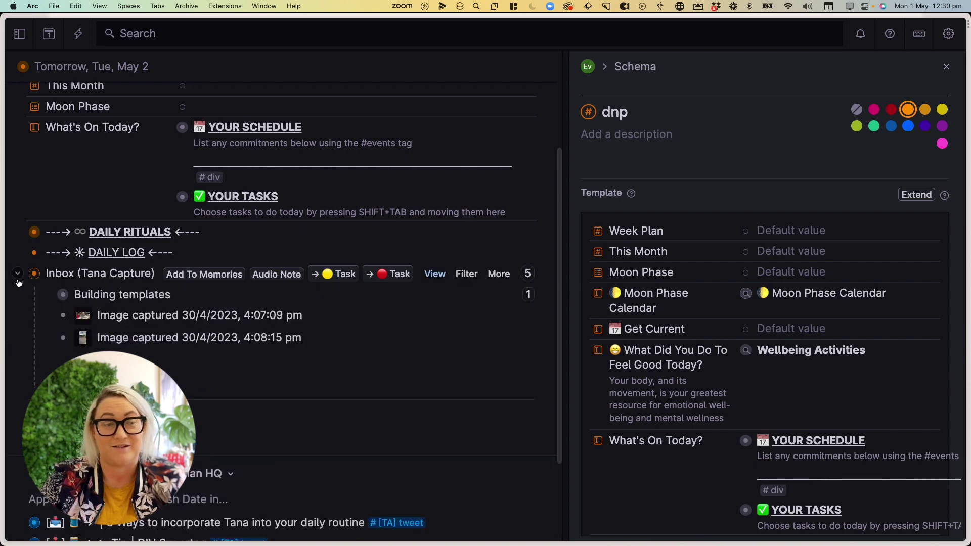
click(19, 275)
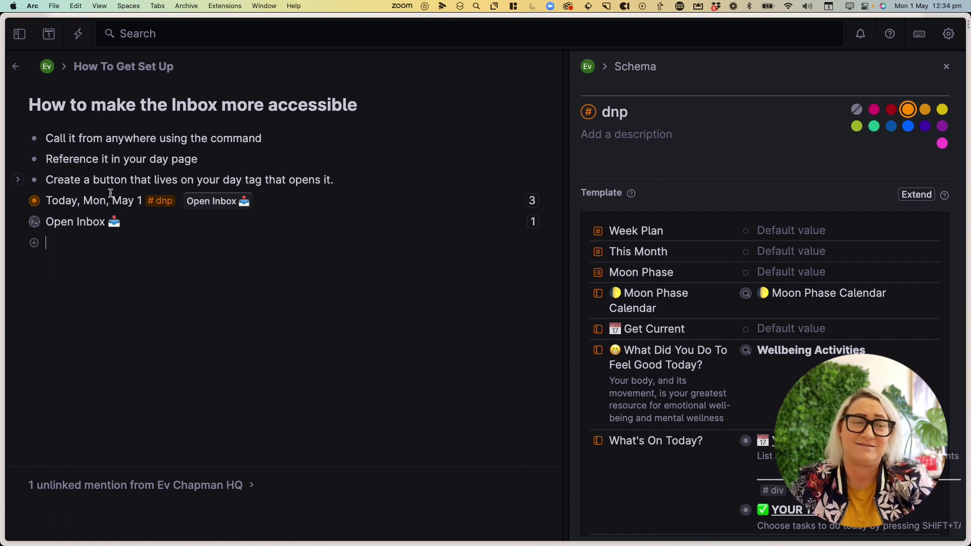
Step: Test the Open Inbox button, then expand it to reveal its Run a command line command
click(226, 204)
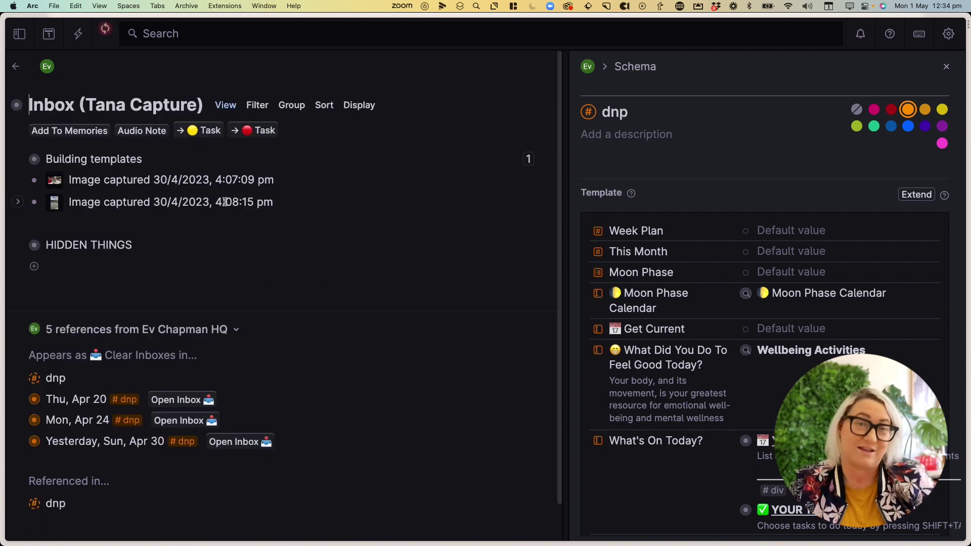
key(super+bracketleft)
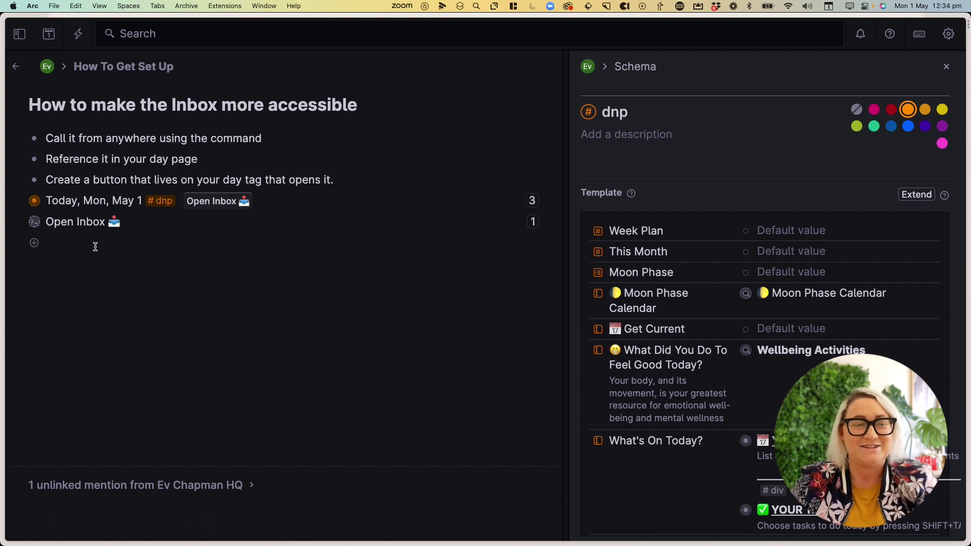
click(67, 221)
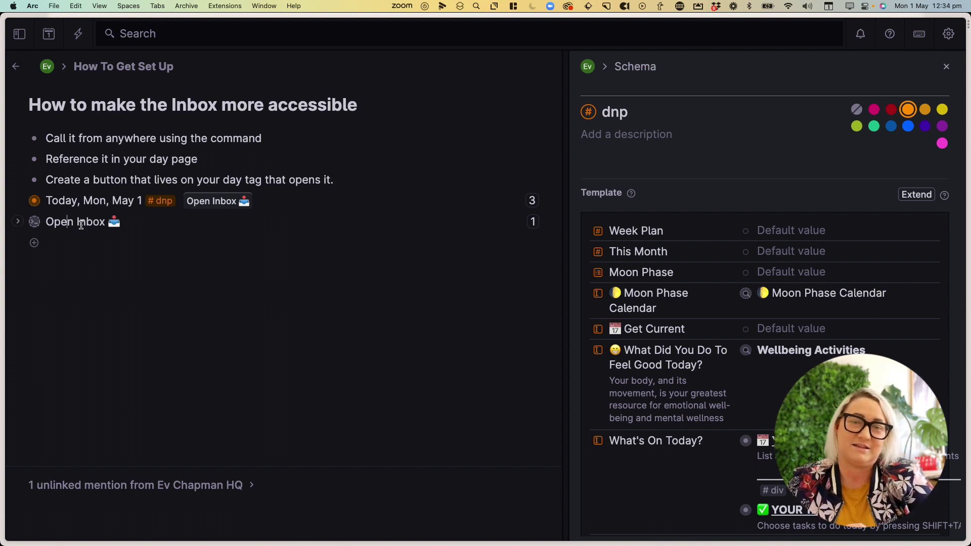
mouse_move(35, 226)
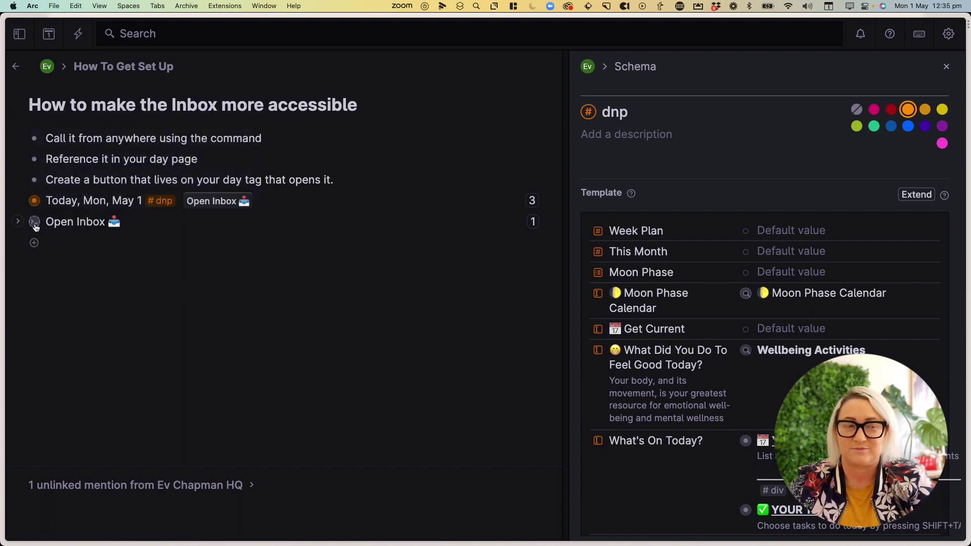
click(56, 242)
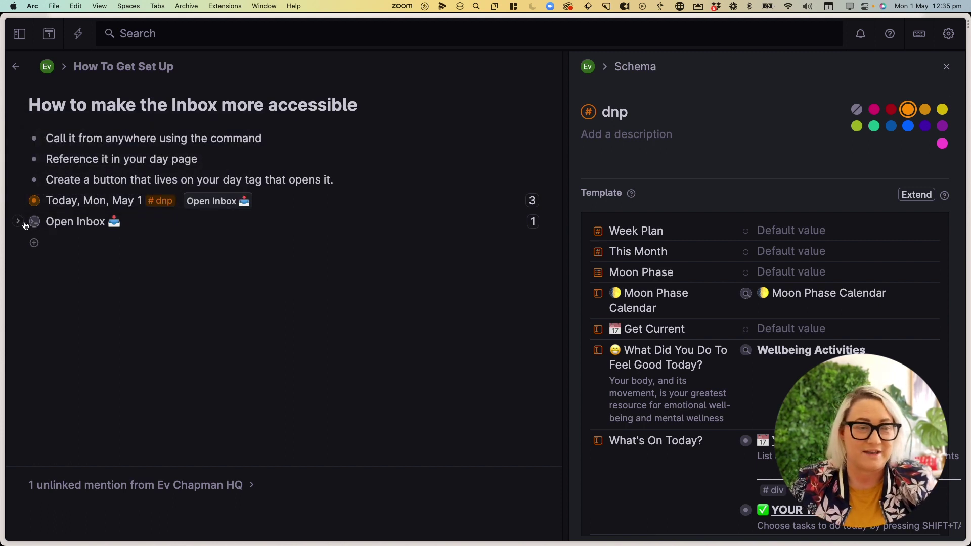
click(20, 222)
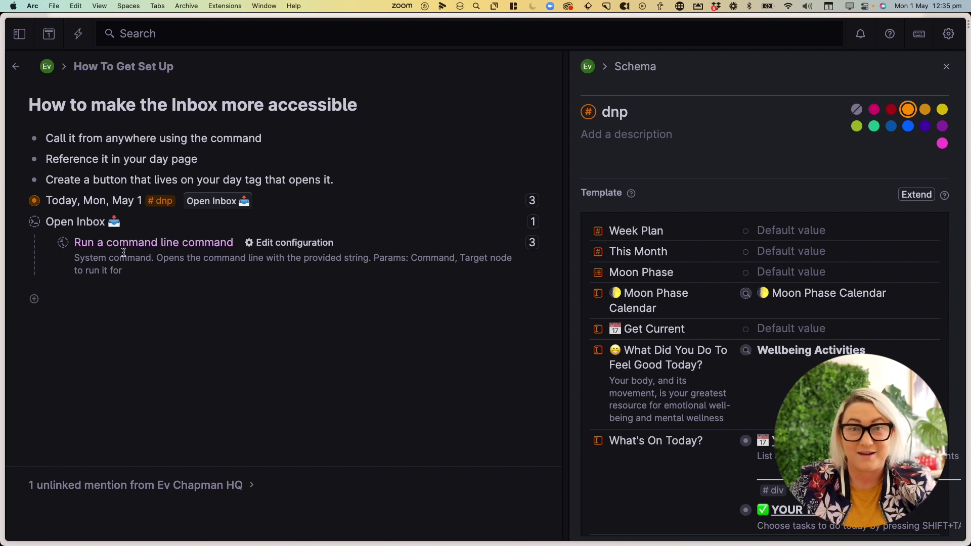
Step: Show the command's configuration and set Commands to Open capture inbox
click(278, 246)
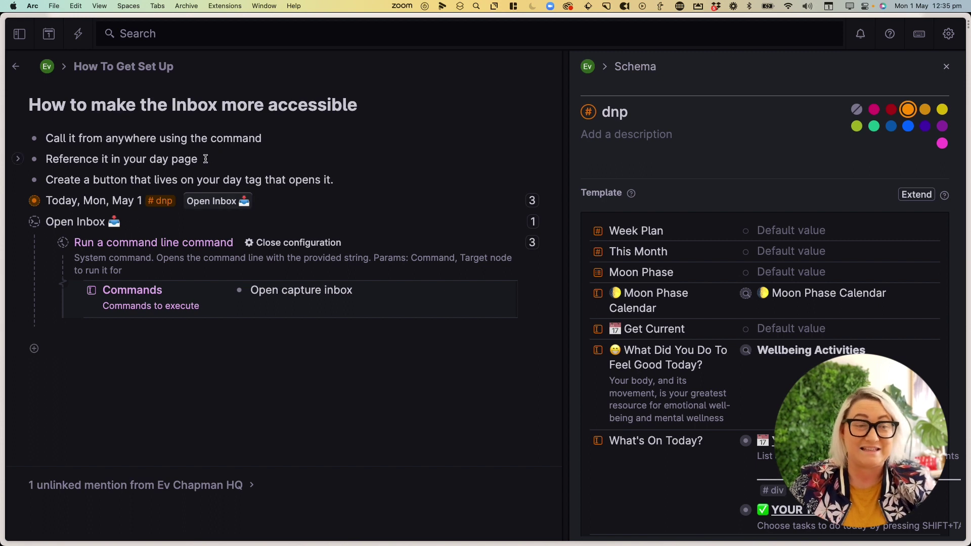
click(263, 140)
key(super+k)
text(cap)
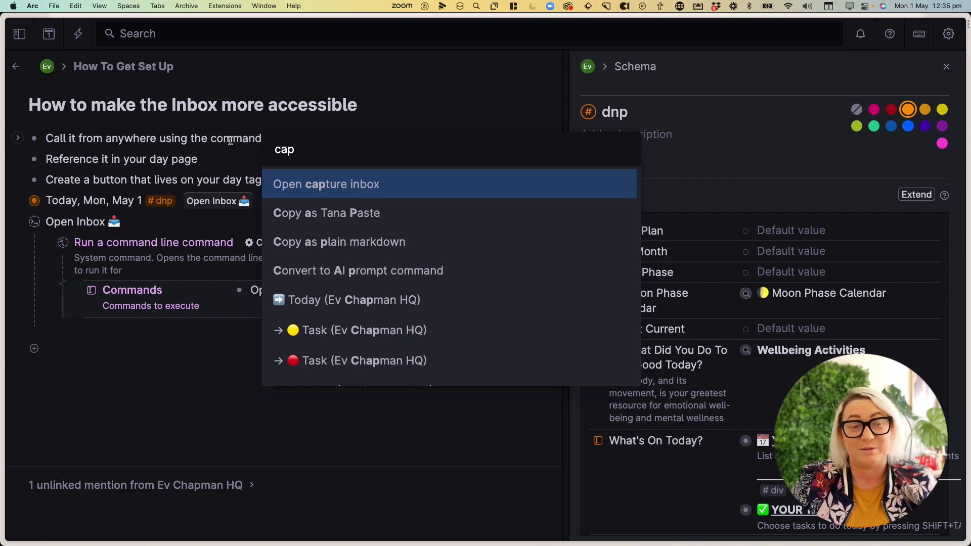
key(Return)
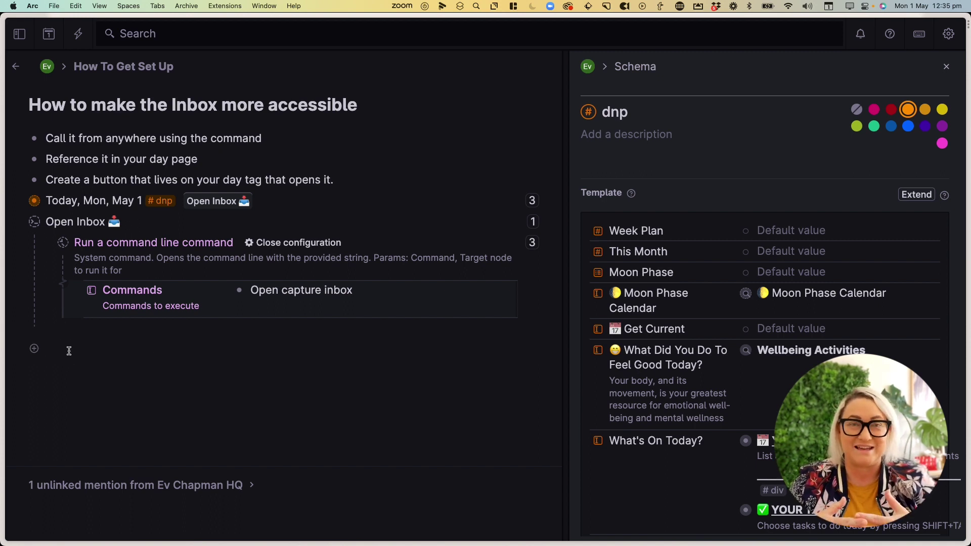
Step: Add a node 'Open Inbox (Capture)' and convert it to a command node
text(Open Inbox (Capture))
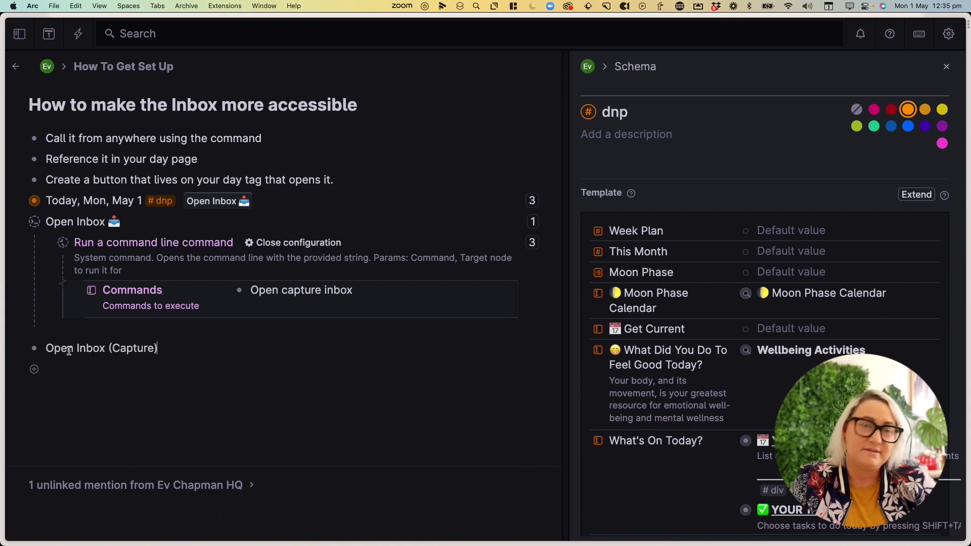
key(super+k)
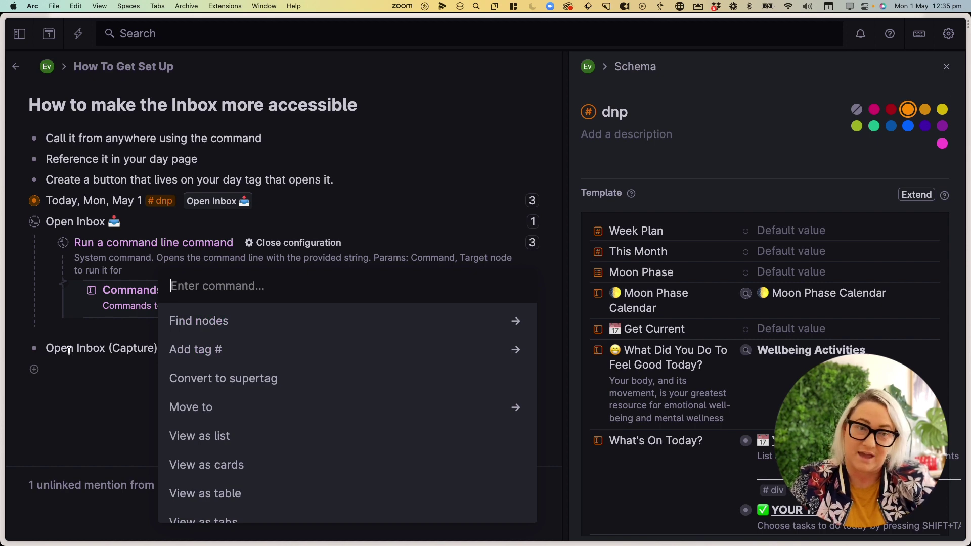
text(comm)
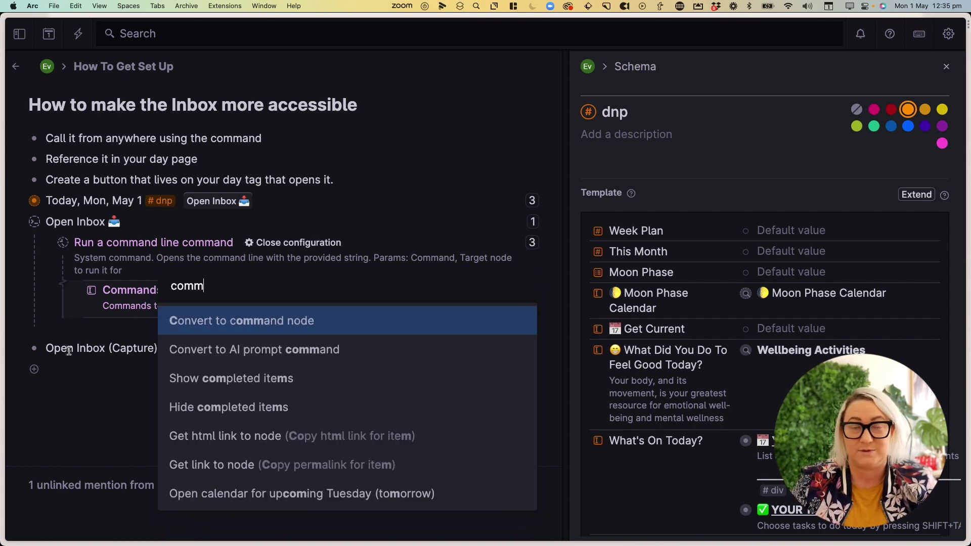
key(Return)
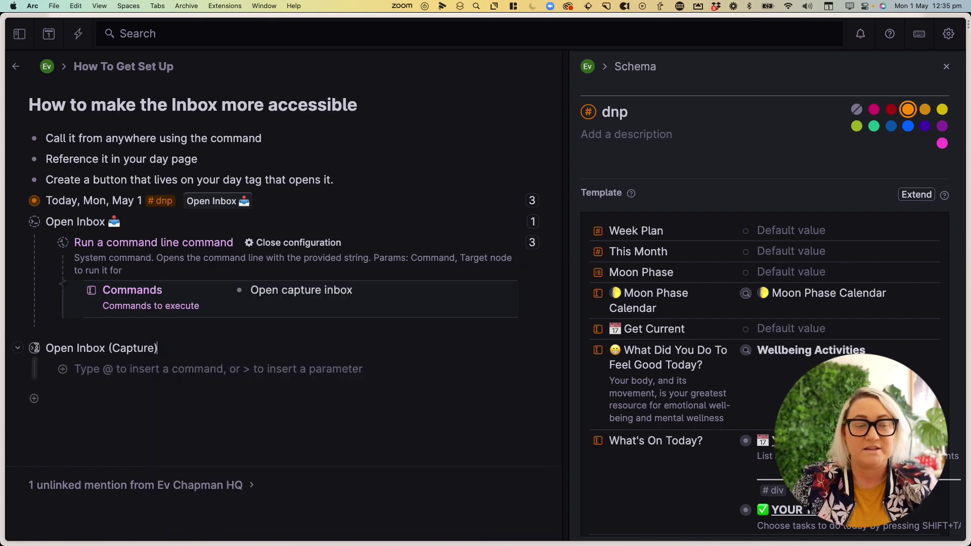
Step: Insert a 'Run a command line command' step under Open Inbox (Capture) and show its configuration
click(90, 370)
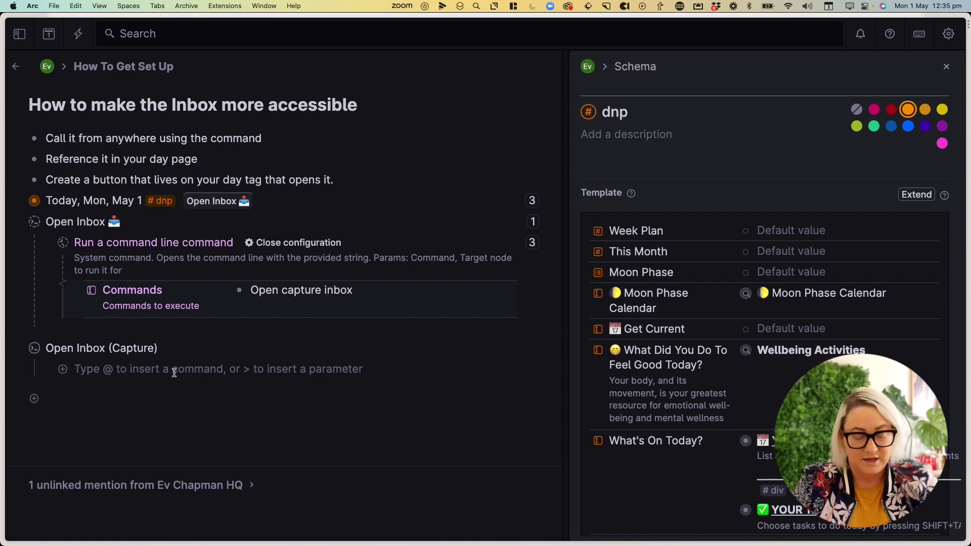
text(@com)
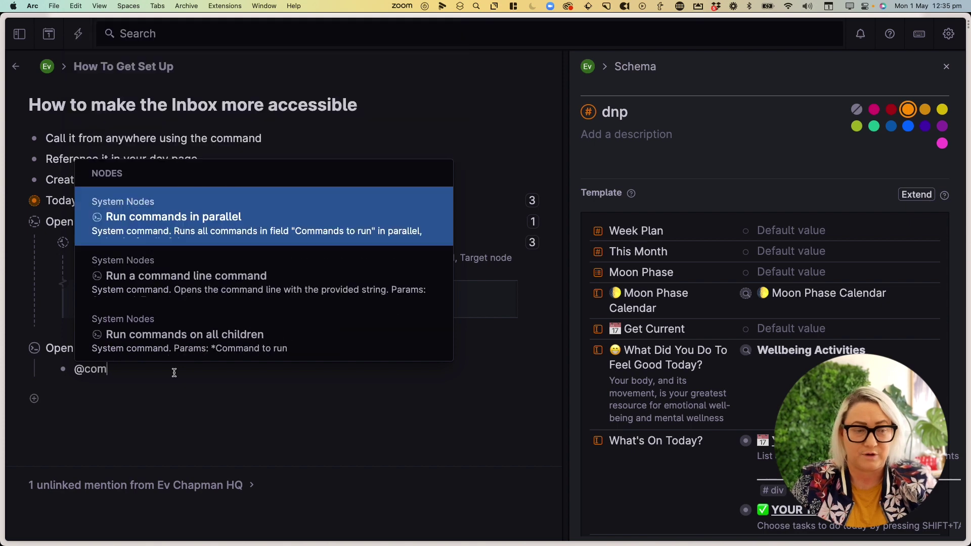
text(and)
key(BackSpace)
key(BackSpace)
key(BackSpace)
text(m)
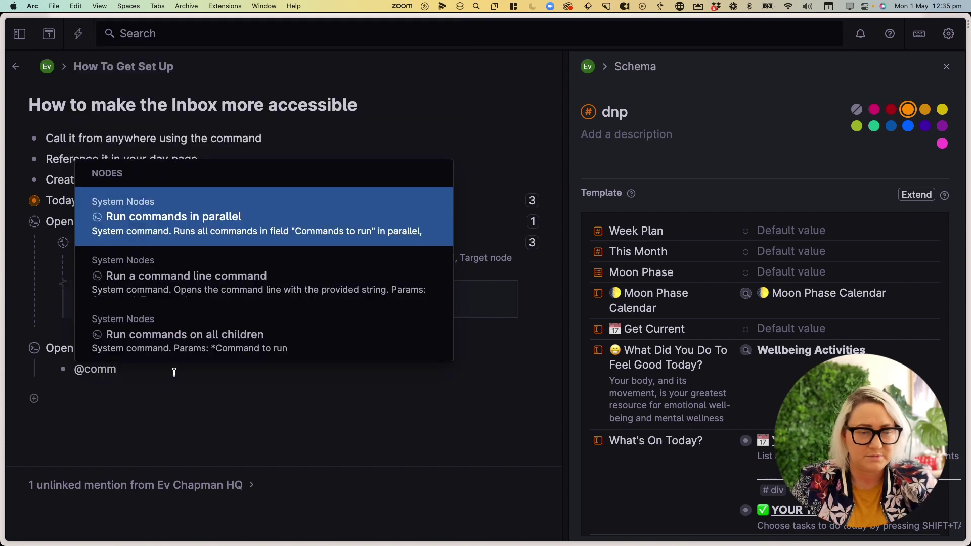
click(237, 284)
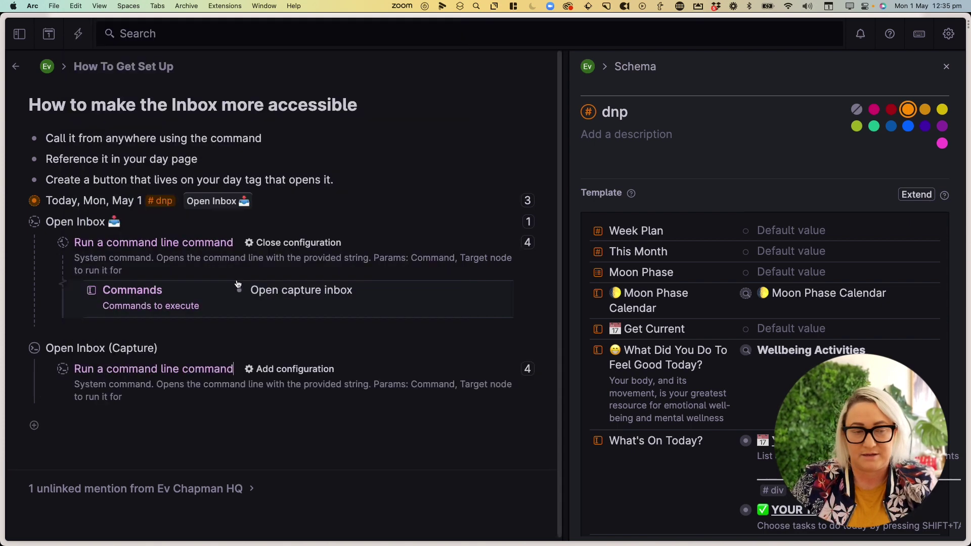
click(300, 370)
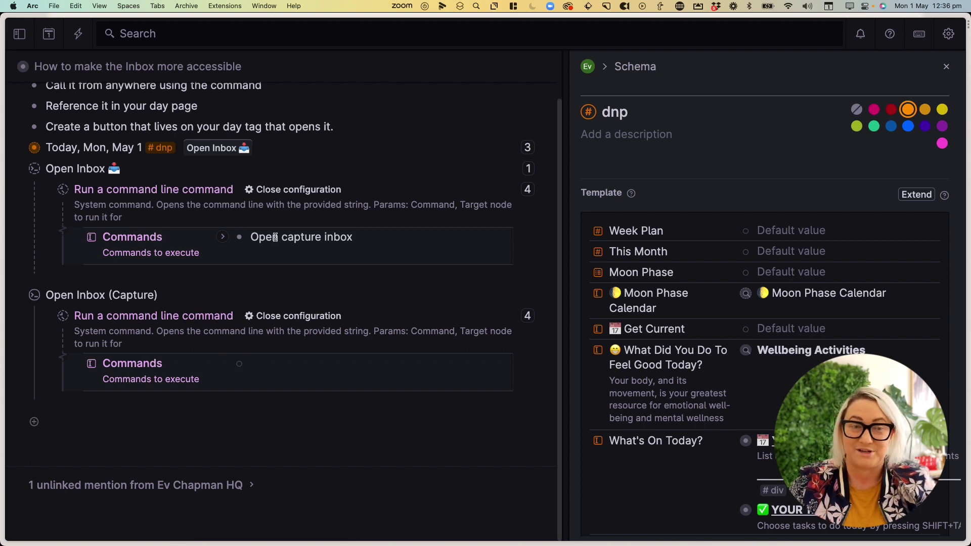
Step: Search the command list for 'open' from the page's first bullet, then dismiss it
scroll(275, 237, up, 2)
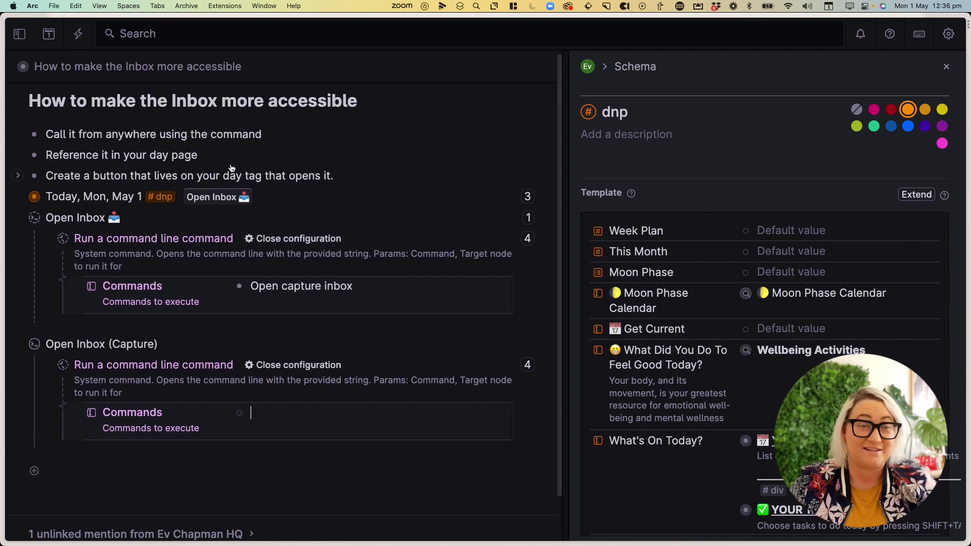
click(284, 135)
key(super+k)
text(open)
key(Escape)
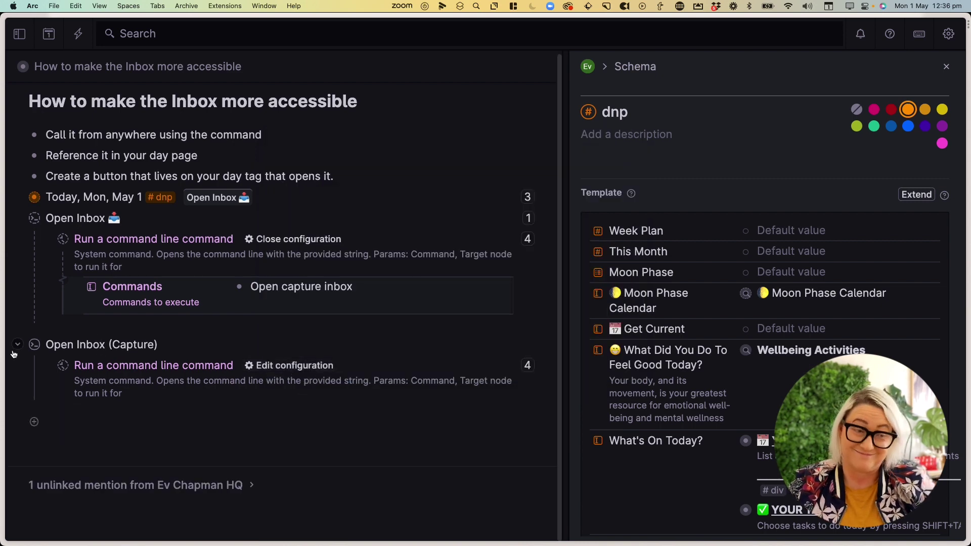
Step: Add Open Inbox (Capture) as a new entry in the dnp tag's Advanced Commands field
click(18, 345)
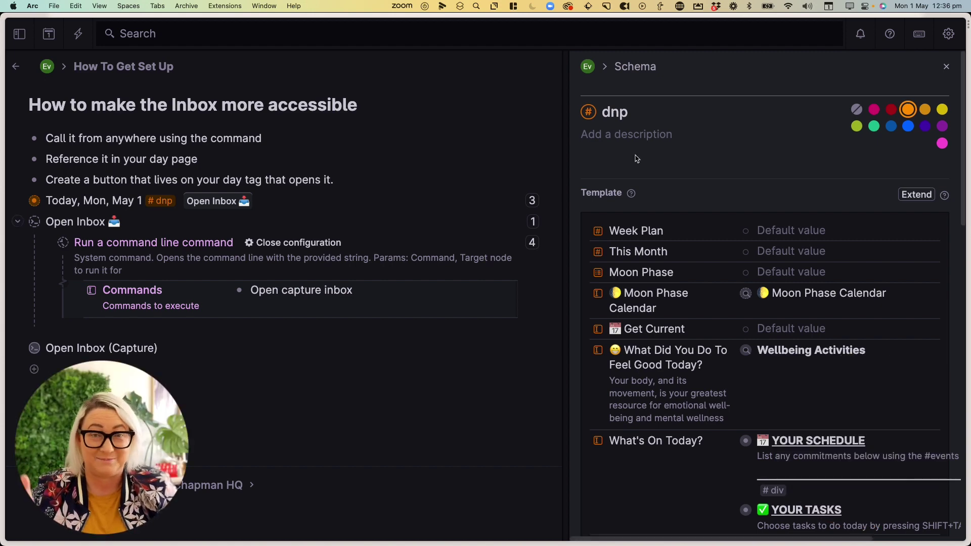
scroll(676, 298, down, 10)
scroll(676, 297, down, 5)
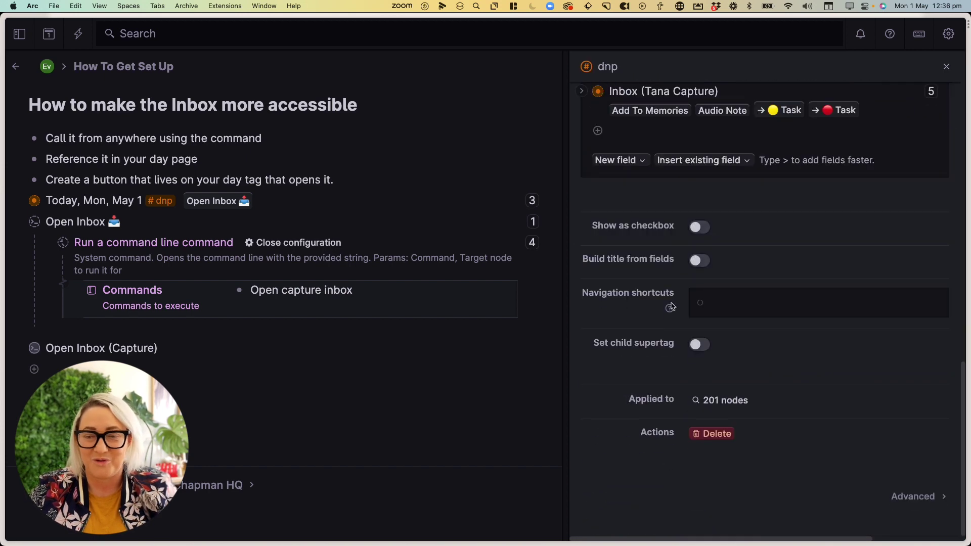
click(923, 498)
scroll(836, 494, down, 2)
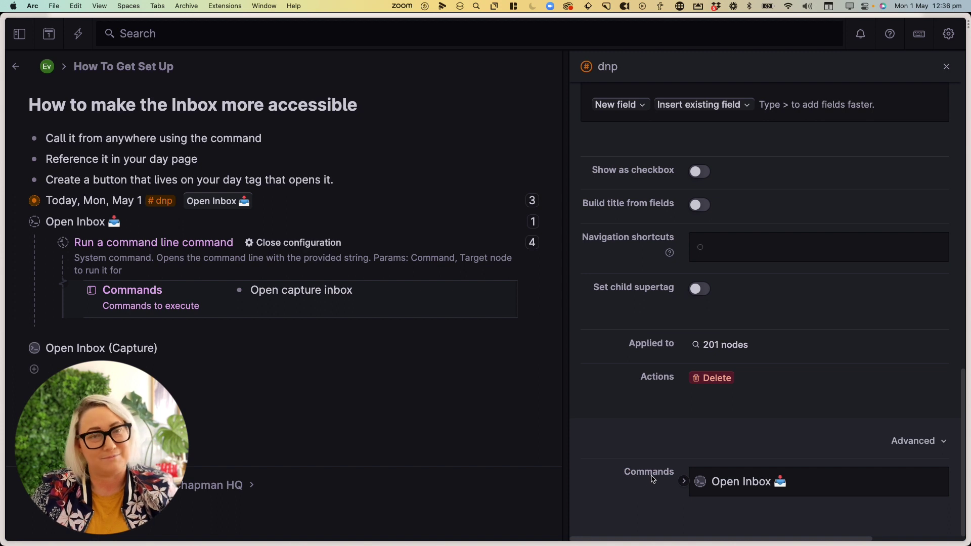
click(832, 484)
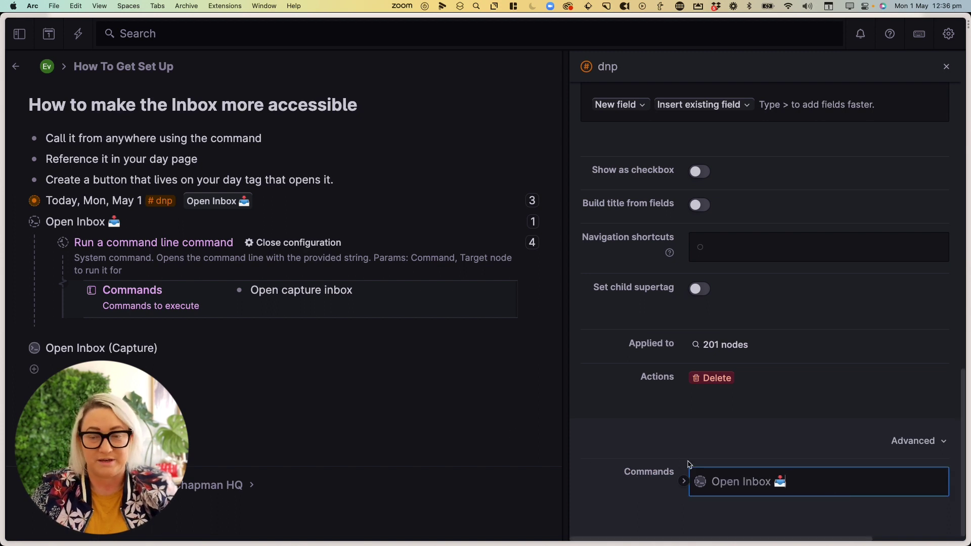
key(Return)
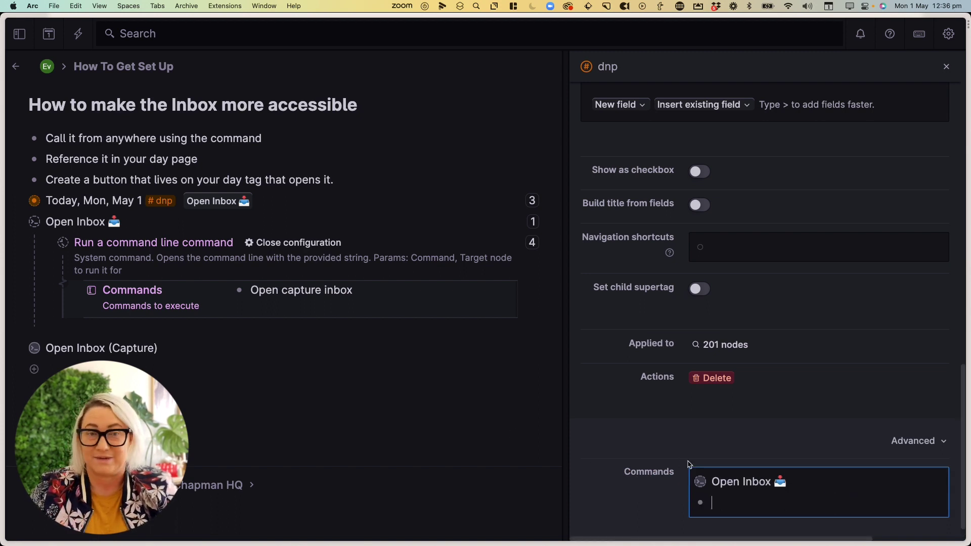
text(@open)
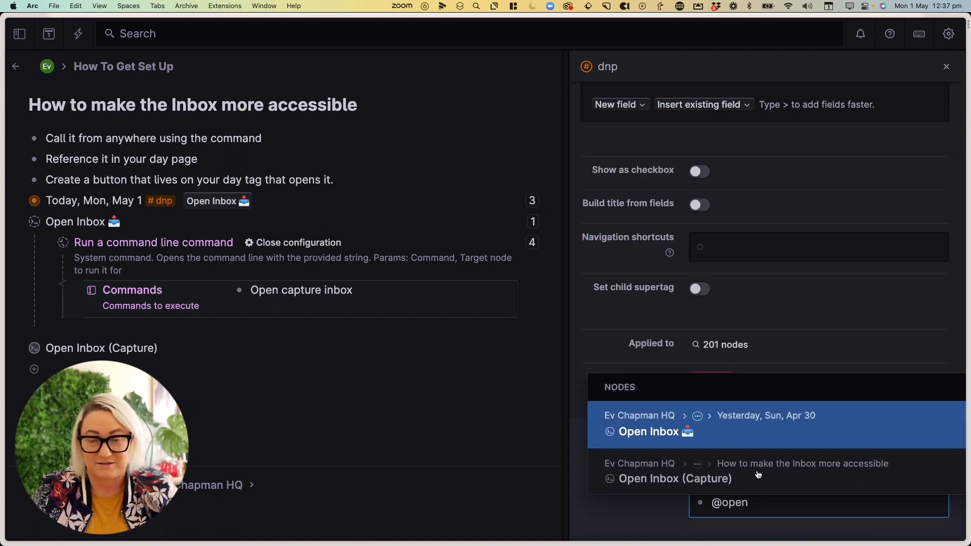
click(759, 475)
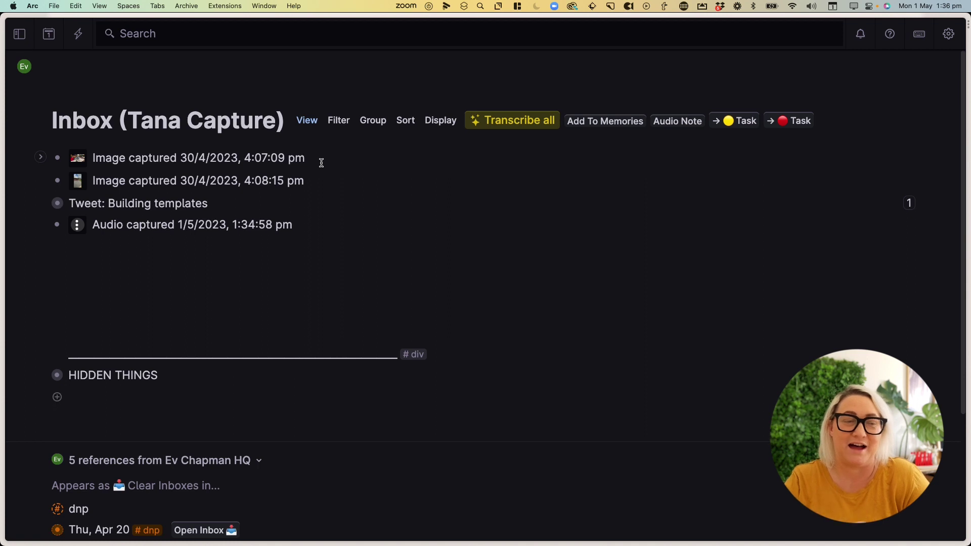
Step: Preview the 'Building templates' tweet and the audio note by expanding and collapsing each
click(41, 203)
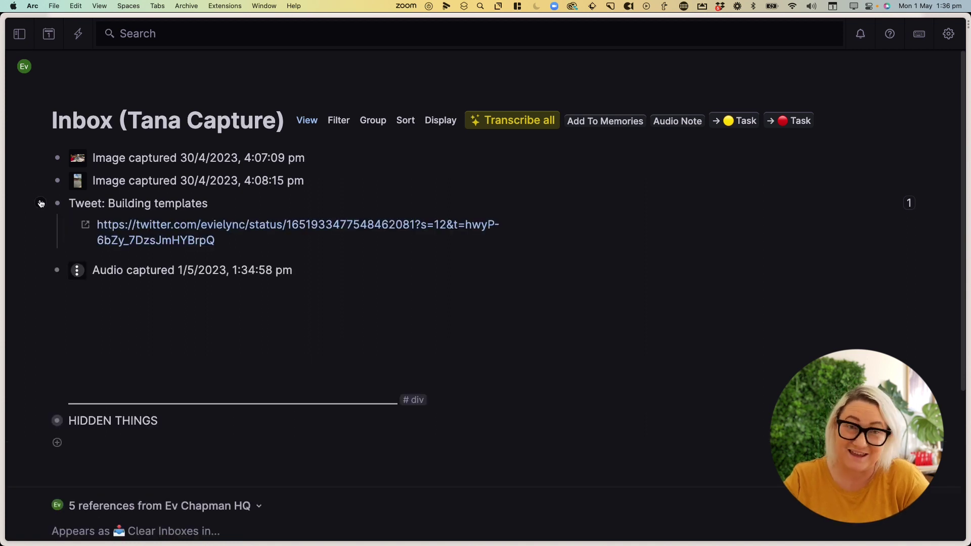
click(41, 203)
click(41, 225)
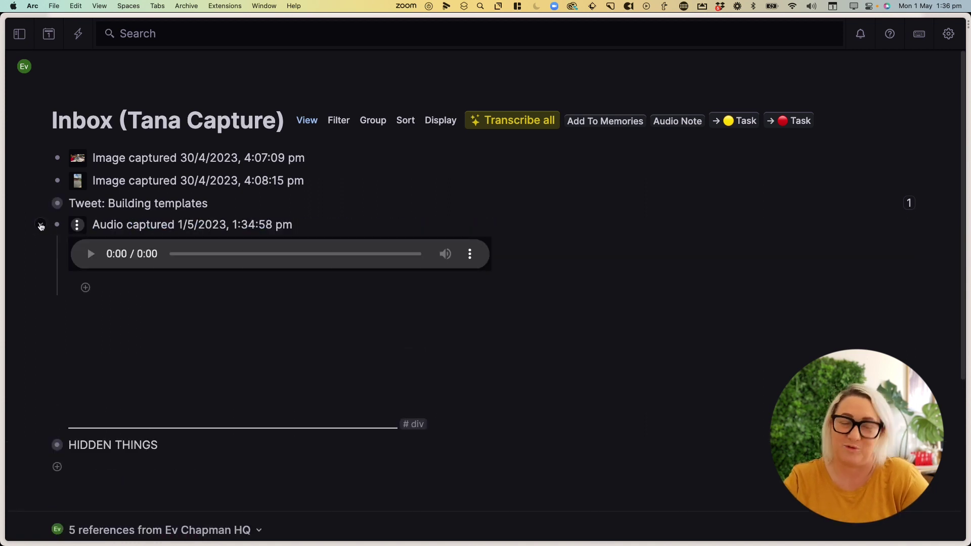
click(41, 225)
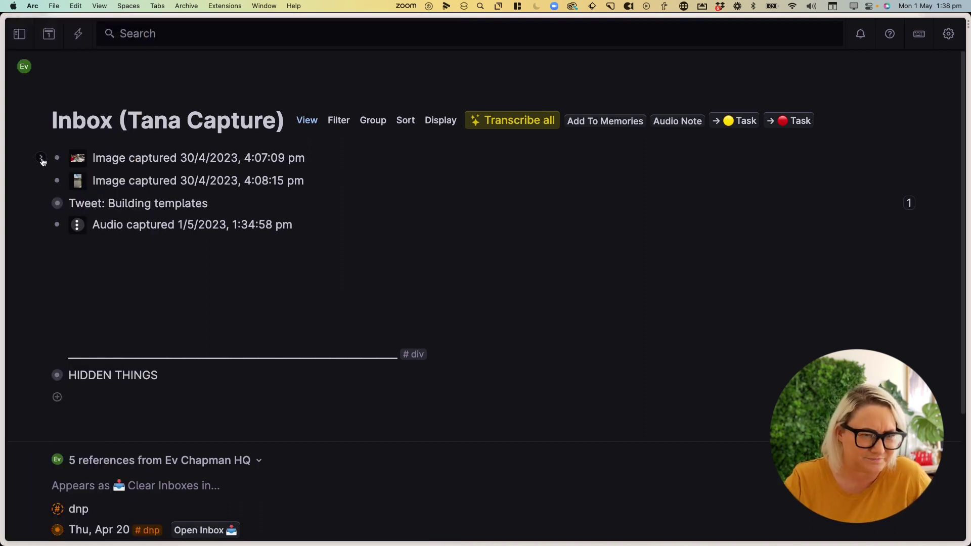
Step: Expand and collapse both captured images to view their photos
click(41, 159)
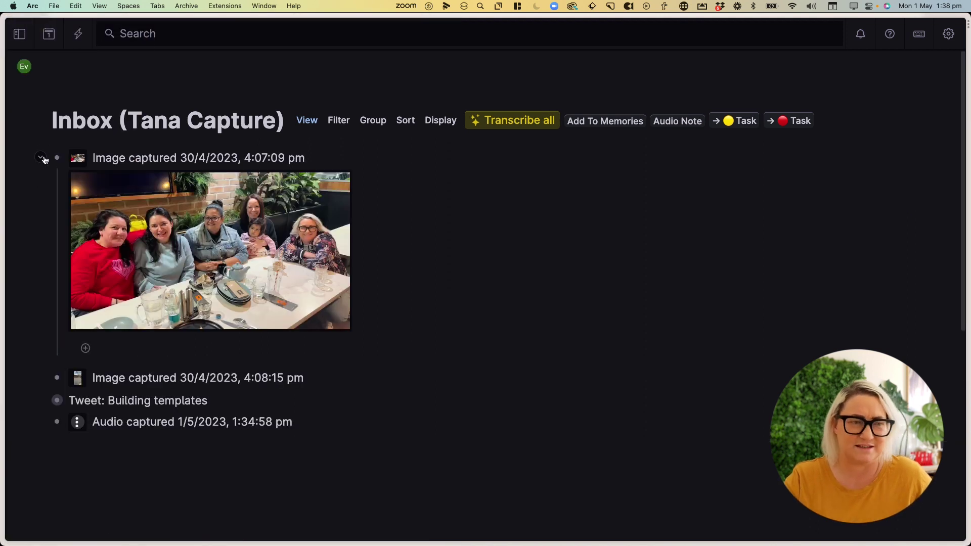
click(41, 159)
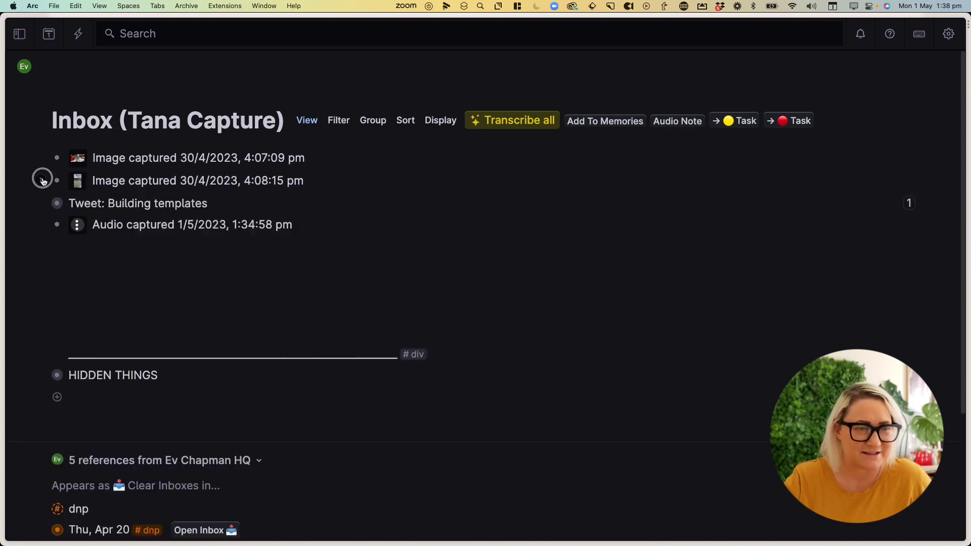
click(41, 181)
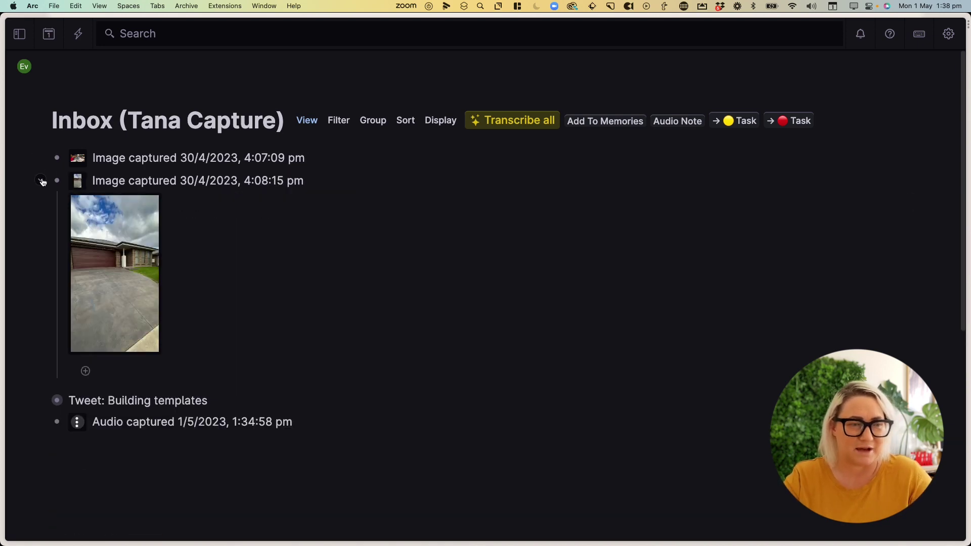
click(42, 180)
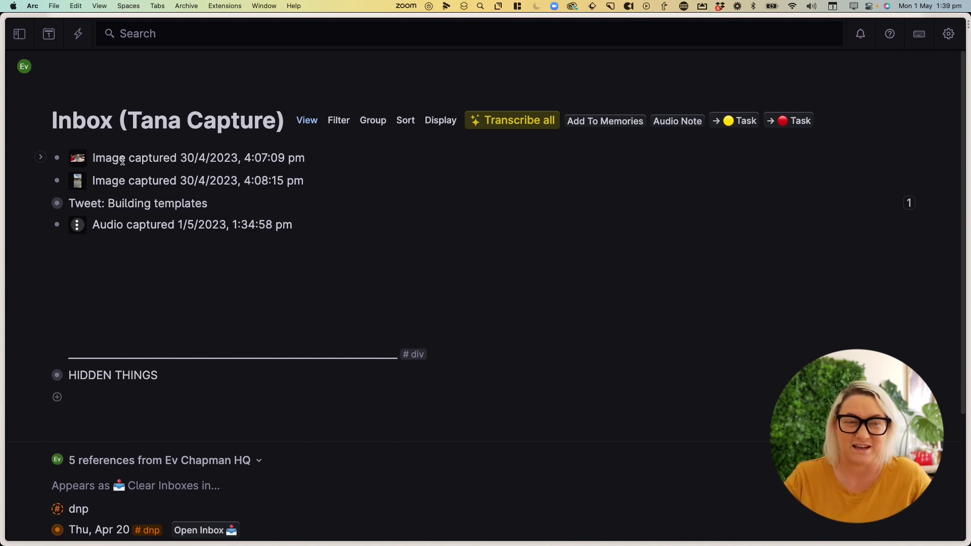
Step: Retitle the first image 'Dinner with Besties' and tag it #moment
triple_click(141, 158)
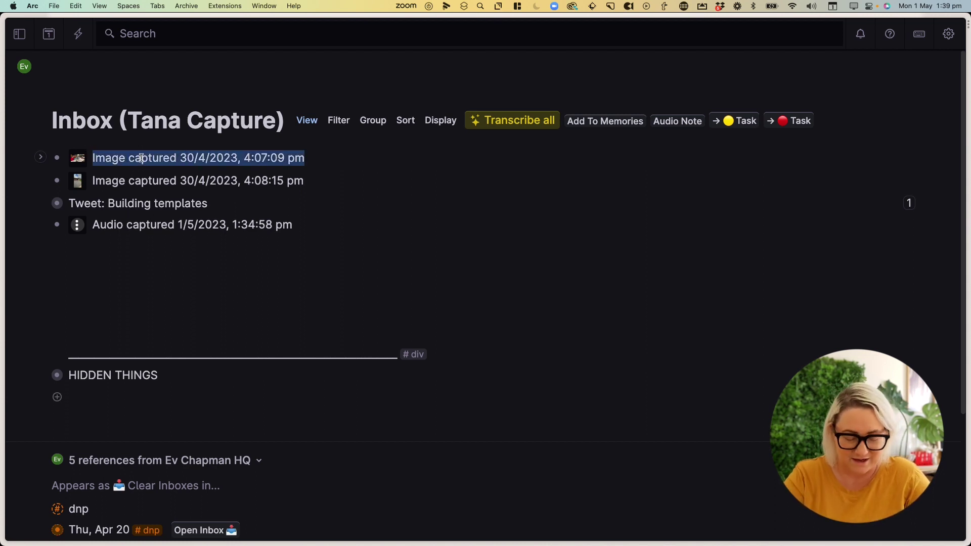
text(Dinner )
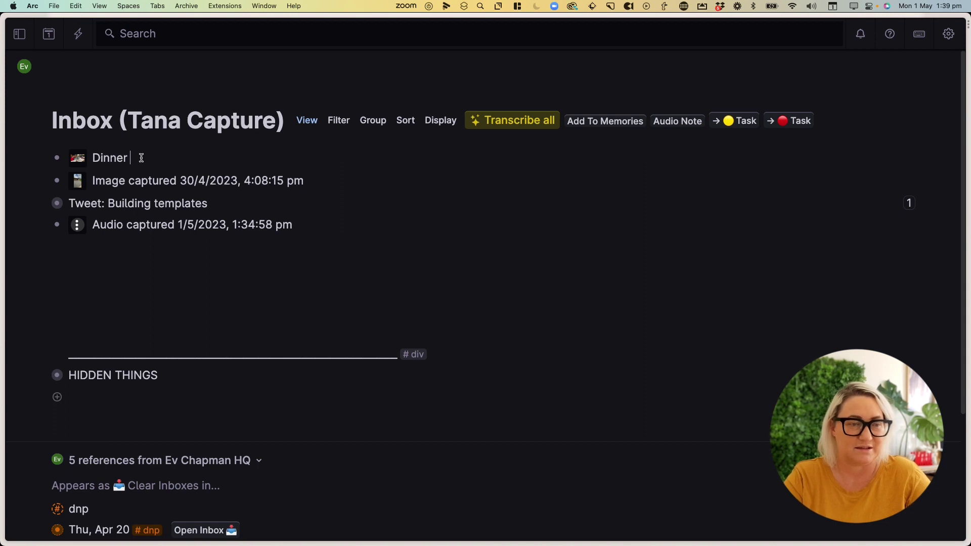
text(with Besties )
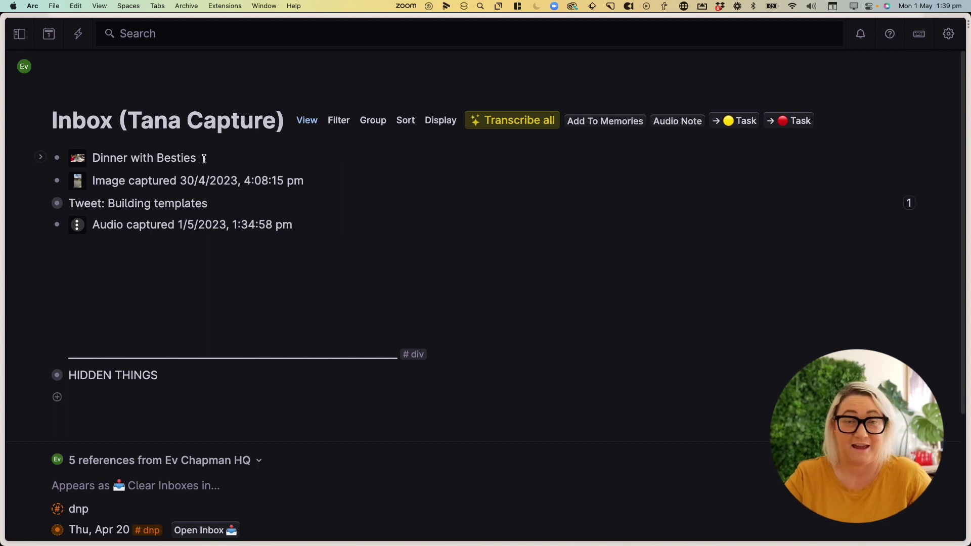
text(#mome)
key(Return)
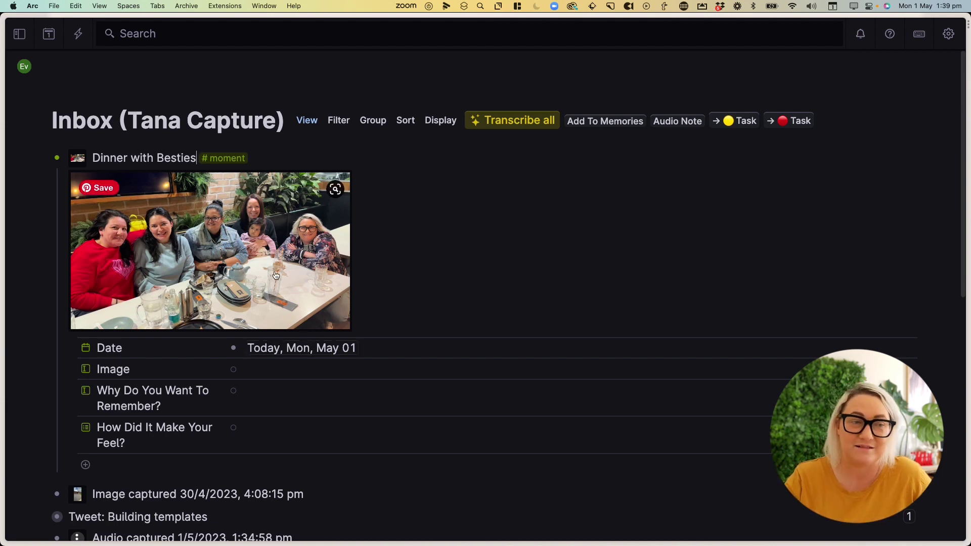
Step: Collapse Dinner with Besties and briefly check its Moments To Remember results
key(super+Up)
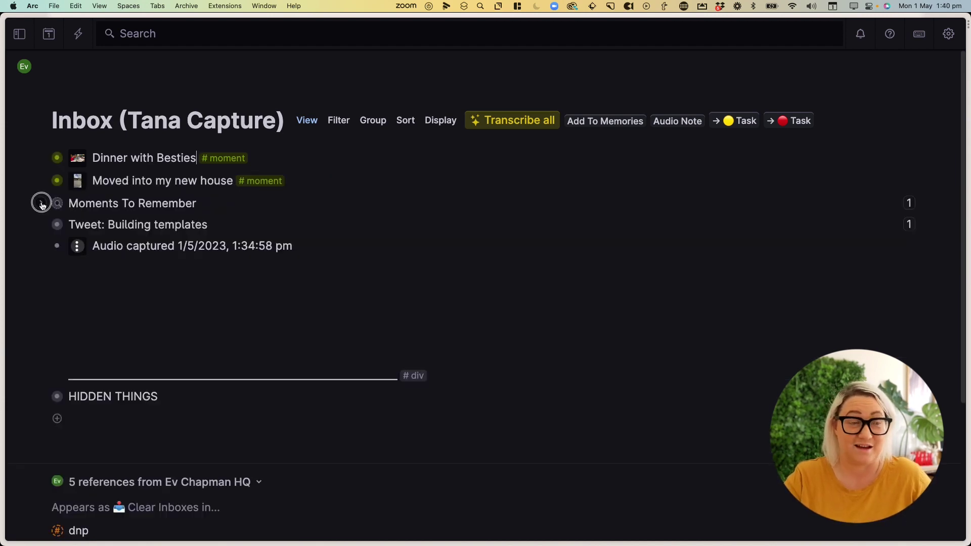
click(41, 203)
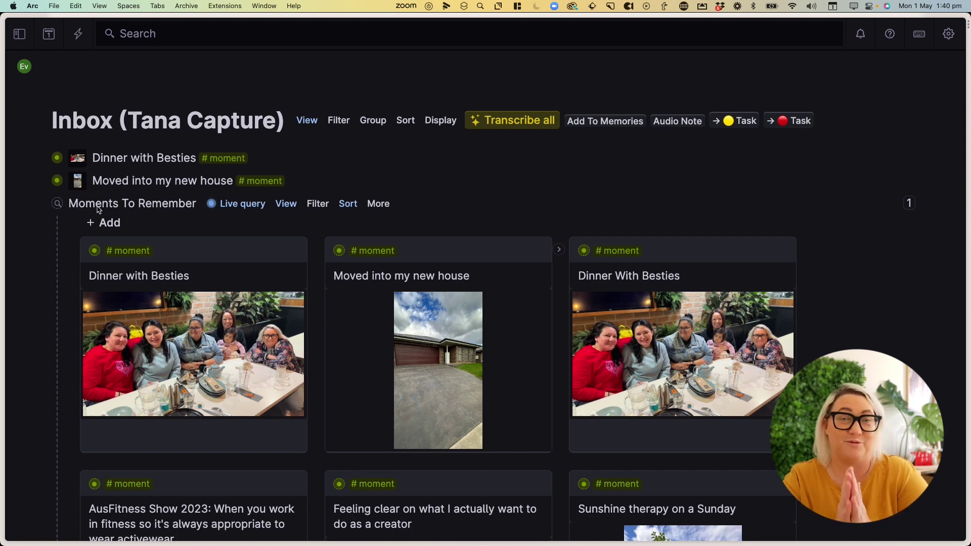
click(41, 203)
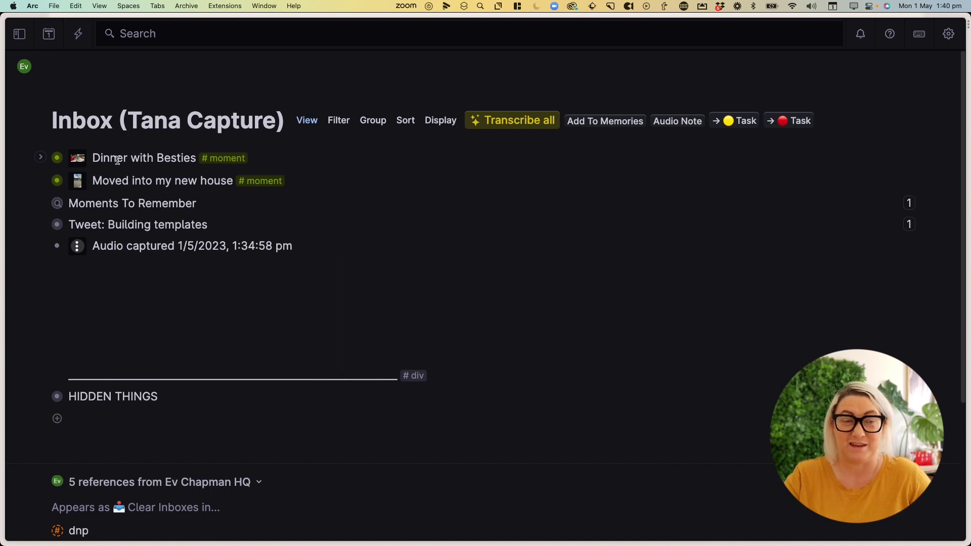
Step: Move the Dinner with Besties and new-house moments to today's page, out of the inbox
key(super+k)
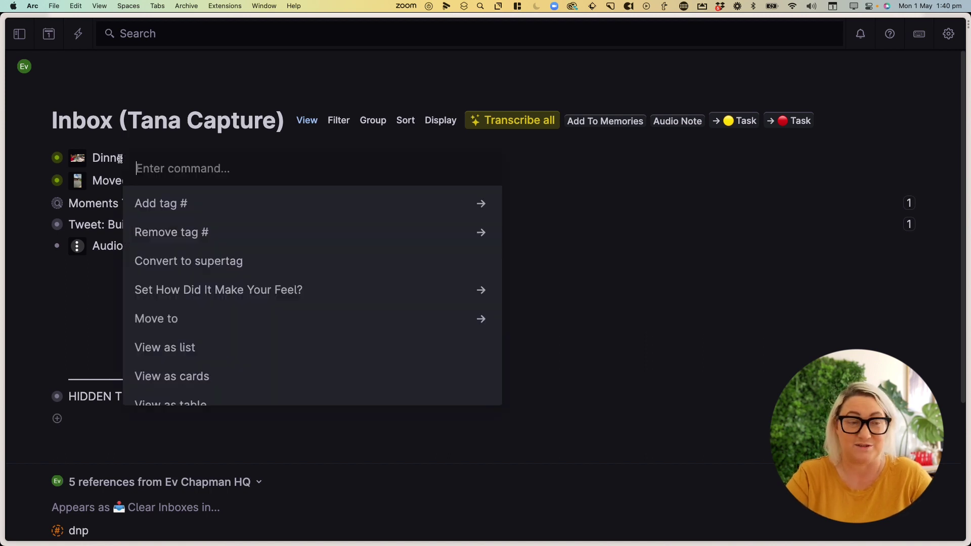
text(move)
key(Return)
key(Return)
key(Return)
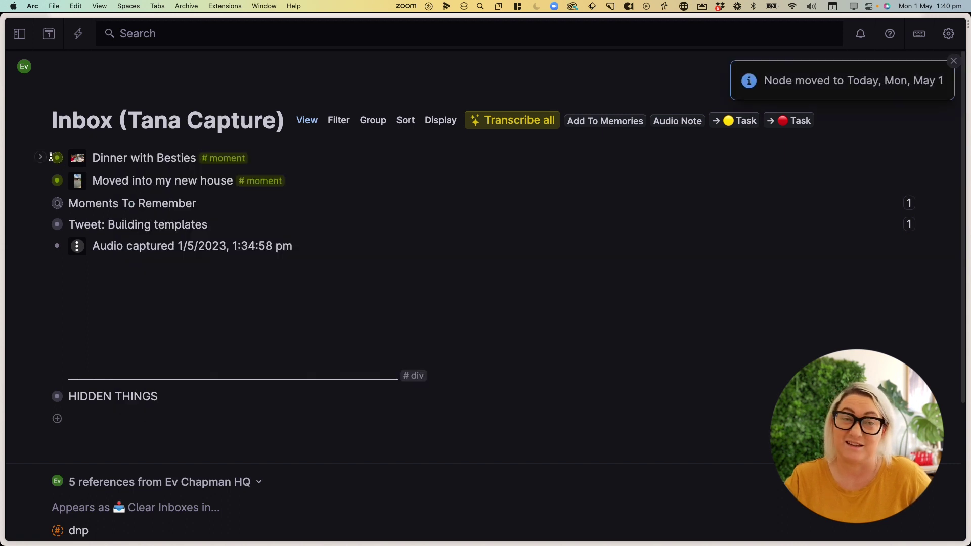
key(super+k)
text(move)
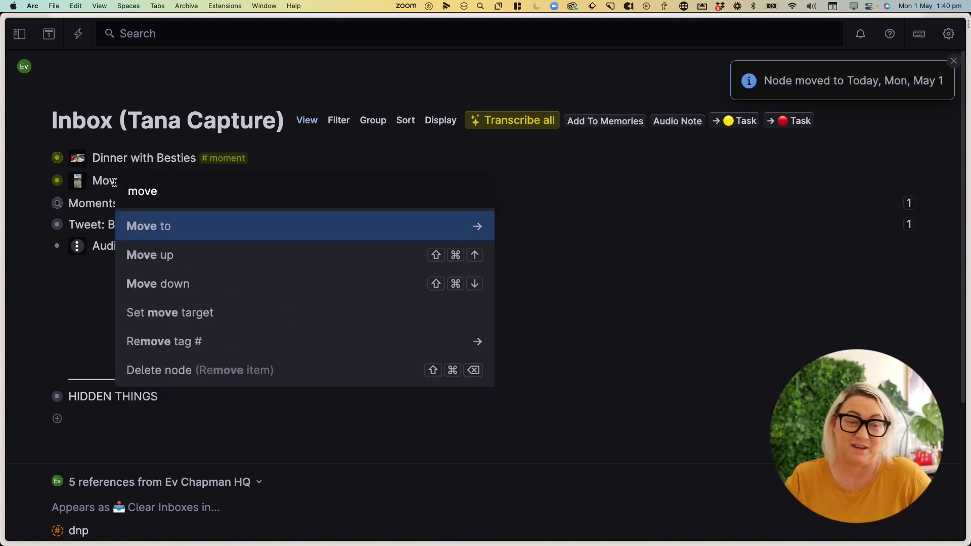
key(Return)
key(Return)
key(Return)
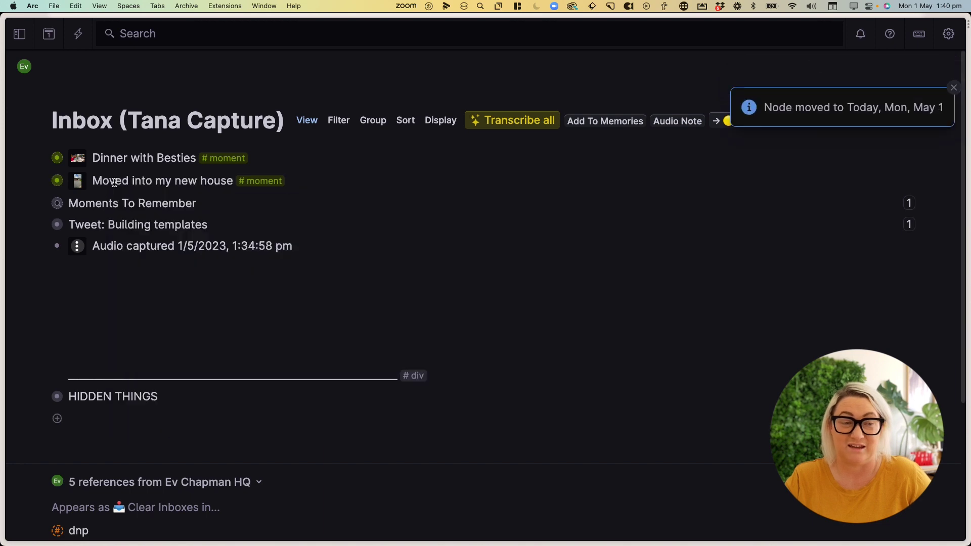
drag(118, 161, 121, 178)
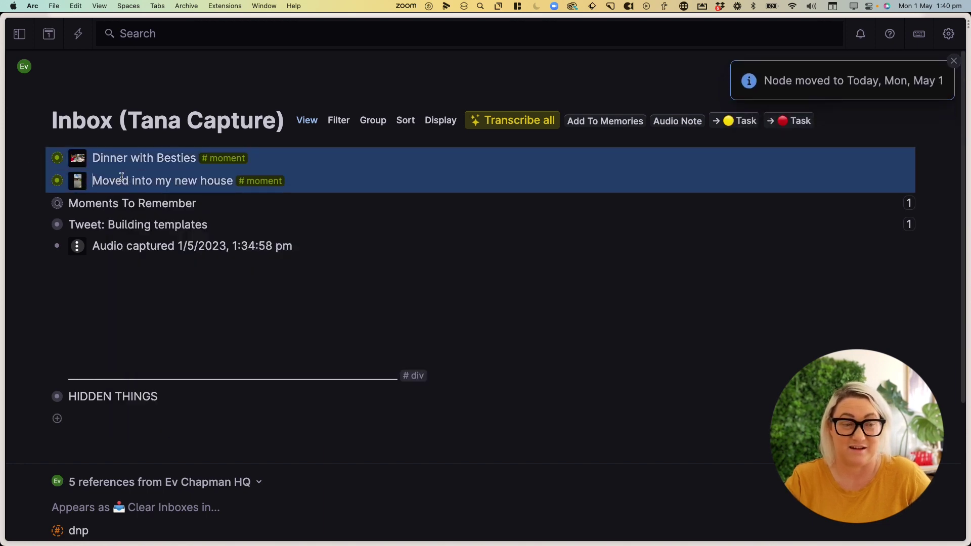
key(Delete)
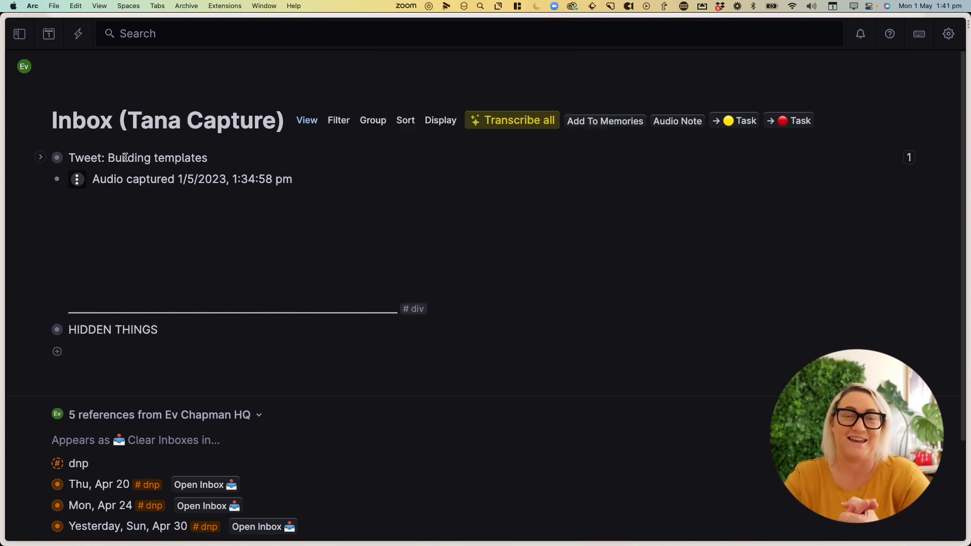
Step: Expand 'Tweet: Building templates' to show its saved twitter.com link
click(41, 157)
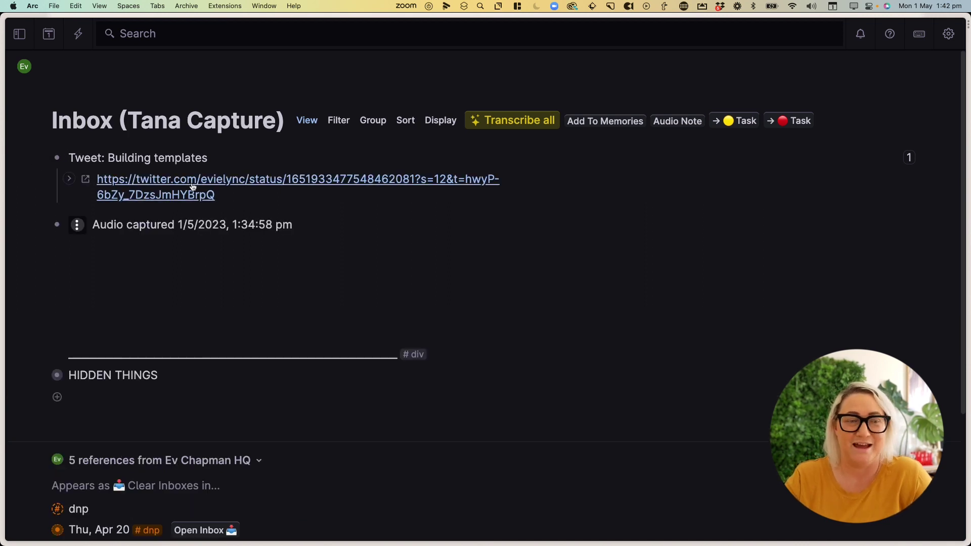
click(161, 192)
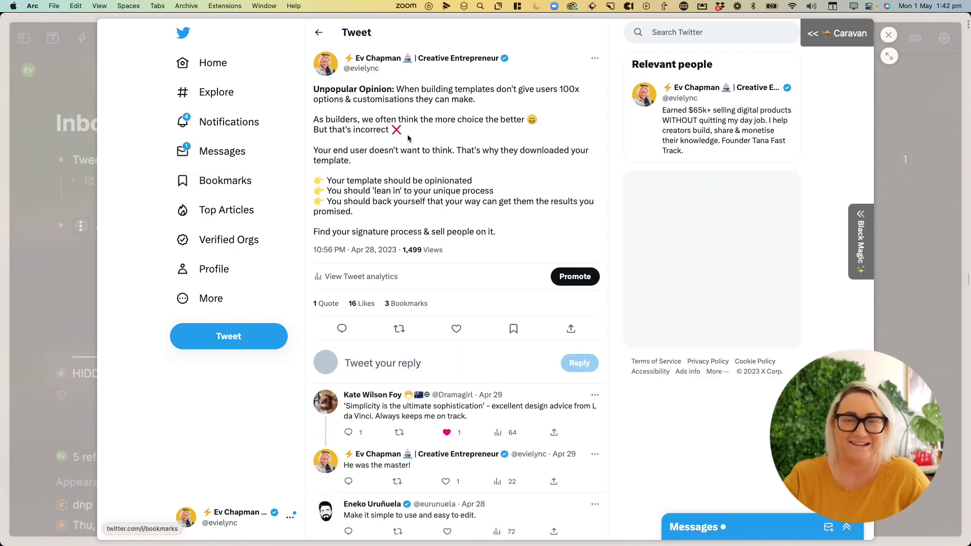
key(Escape)
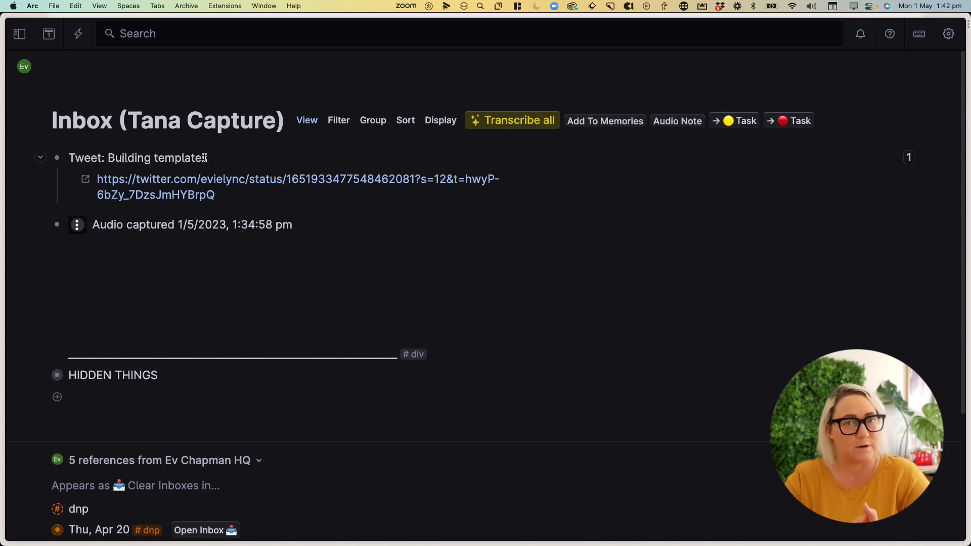
Step: Tag the tweet as a Spark-Note and set its Source Type to tweets
text(#spark)
key(Down)
key(Return)
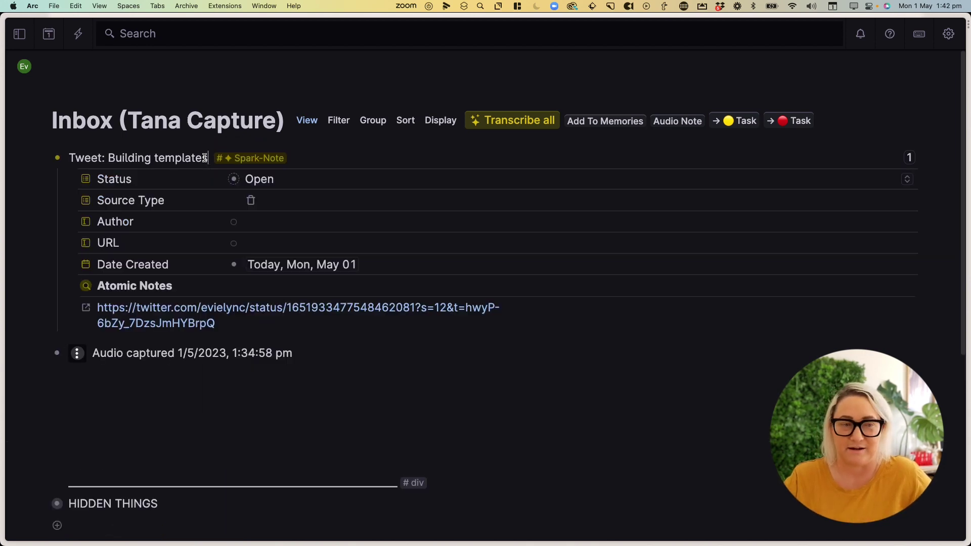
click(252, 200)
text(twe)
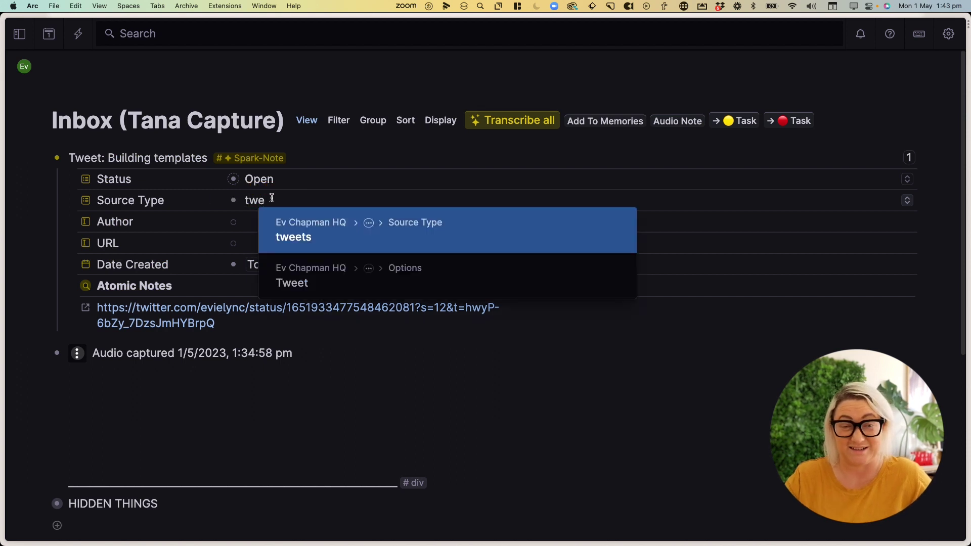
key(Return)
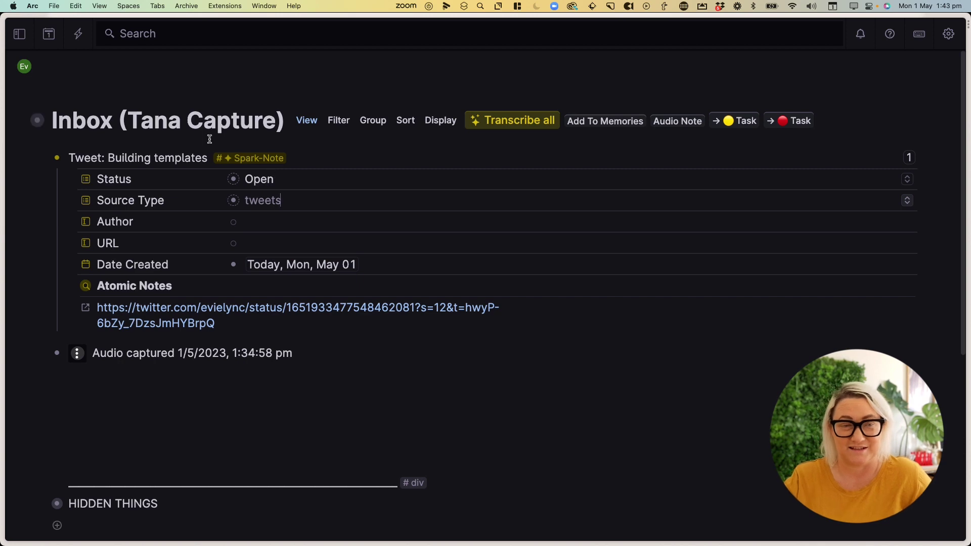
Step: Clear the Source Type value, collapse the tweet and undo the Spark-Note tag
double_click(273, 201)
key(BackSpace)
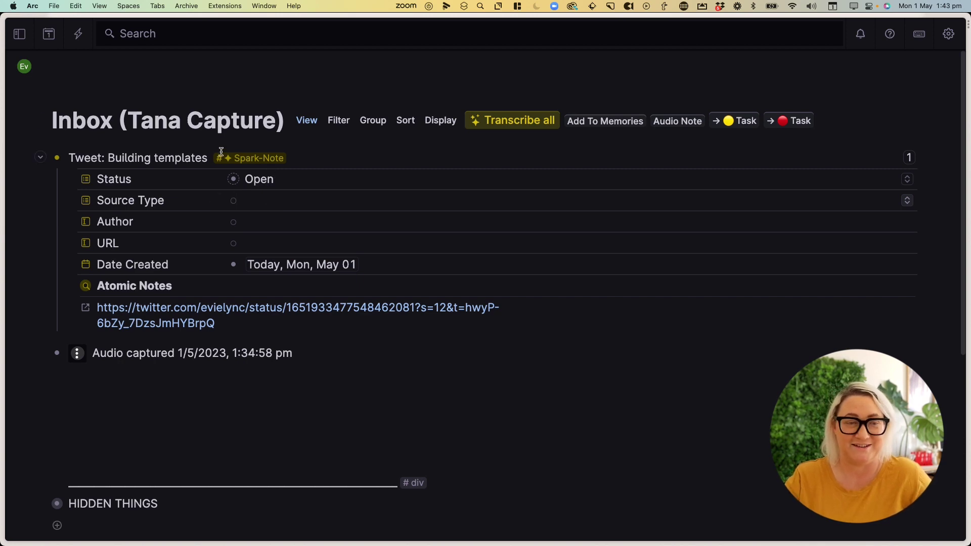
click(212, 159)
key(super+Up)
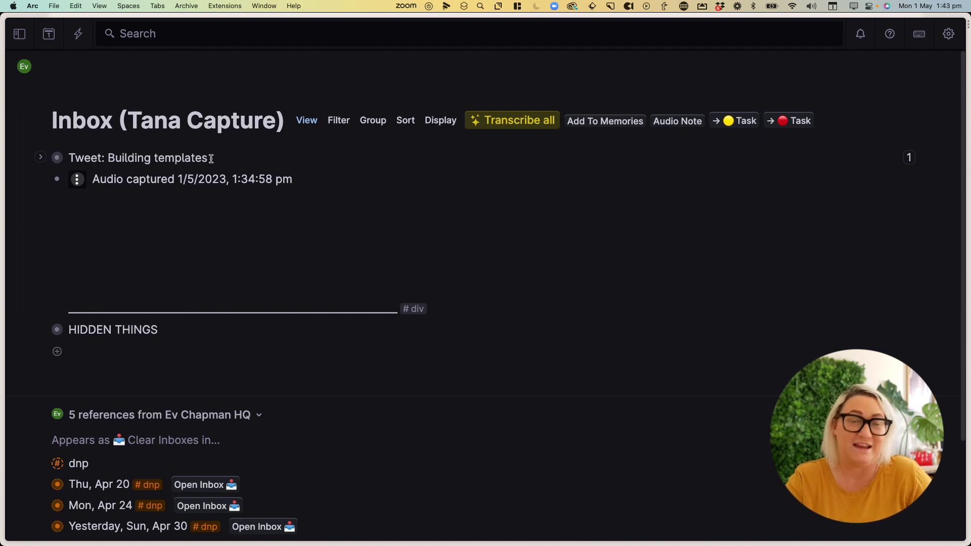
Step: Run the Twitter Bookmark command on the Building templates tweet, then collapse it
key(super+k)
text(twe)
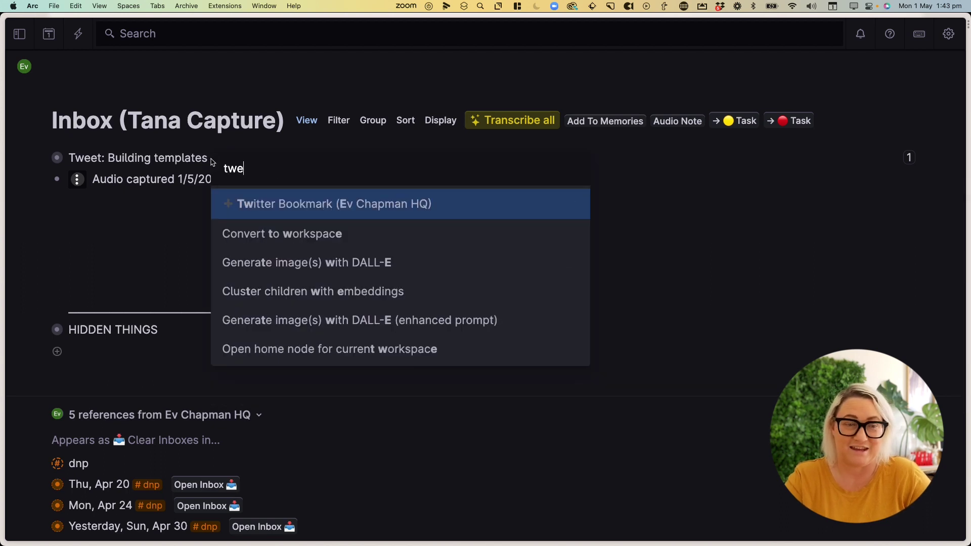
key(BackSpace)
text(i)
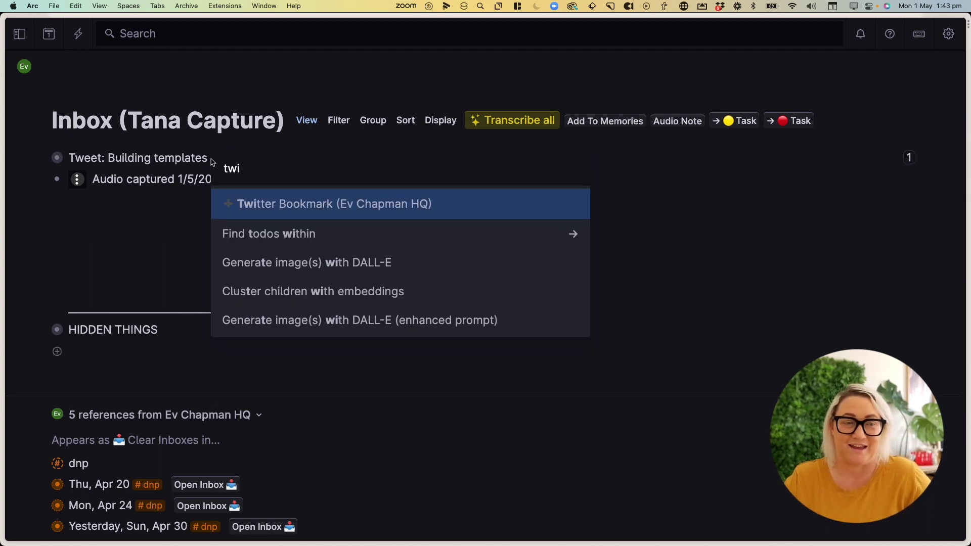
key(Return)
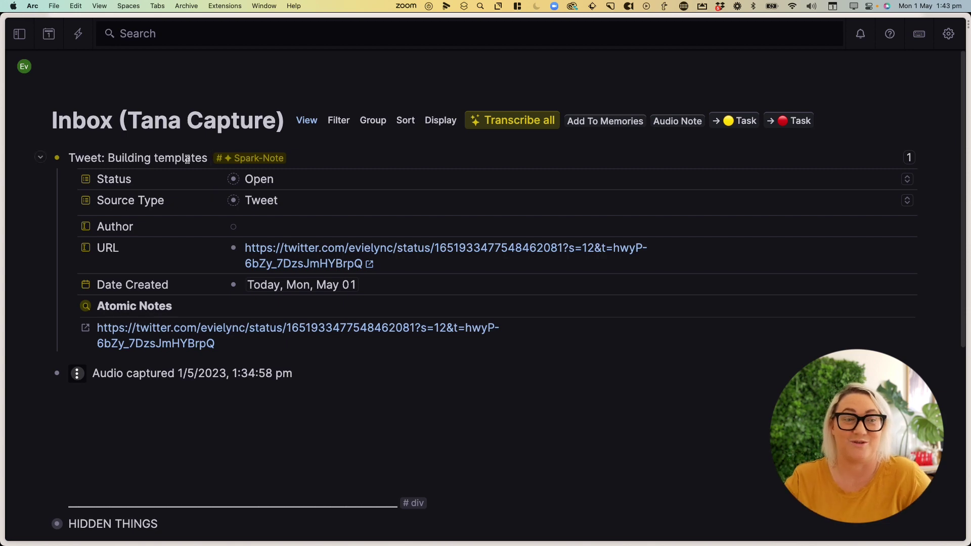
click(40, 157)
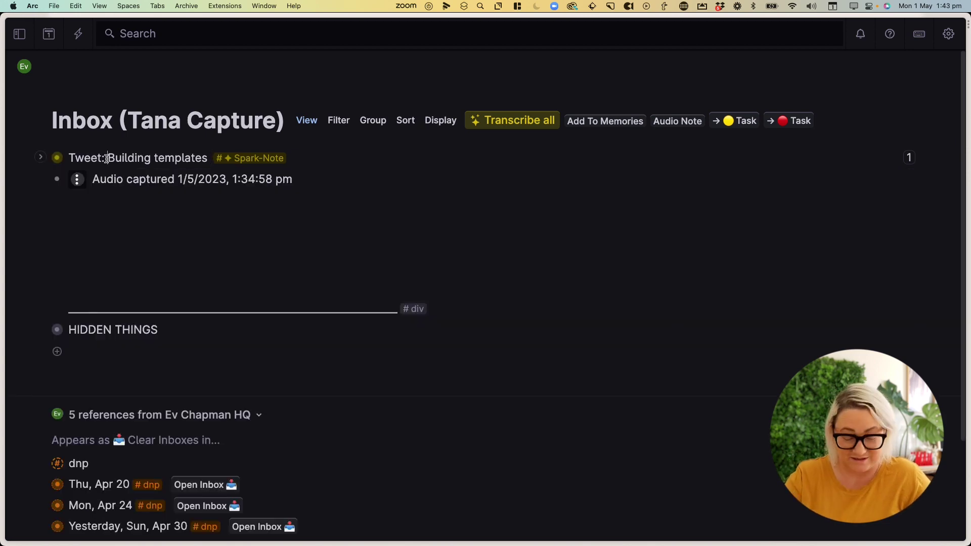
Step: Move the tweet to today's page, Mon, May 1
key(super+k)
text(move)
key(Return)
key(Return)
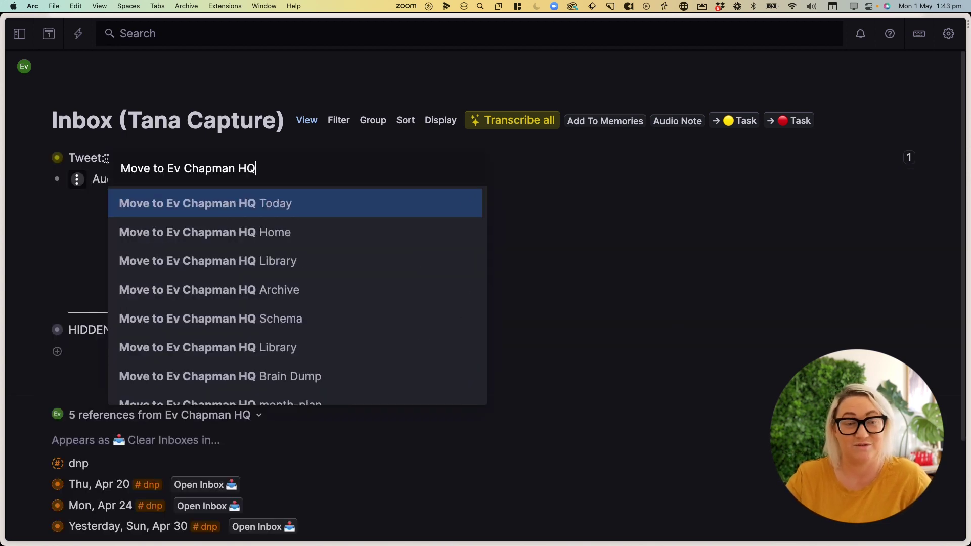
key(Return)
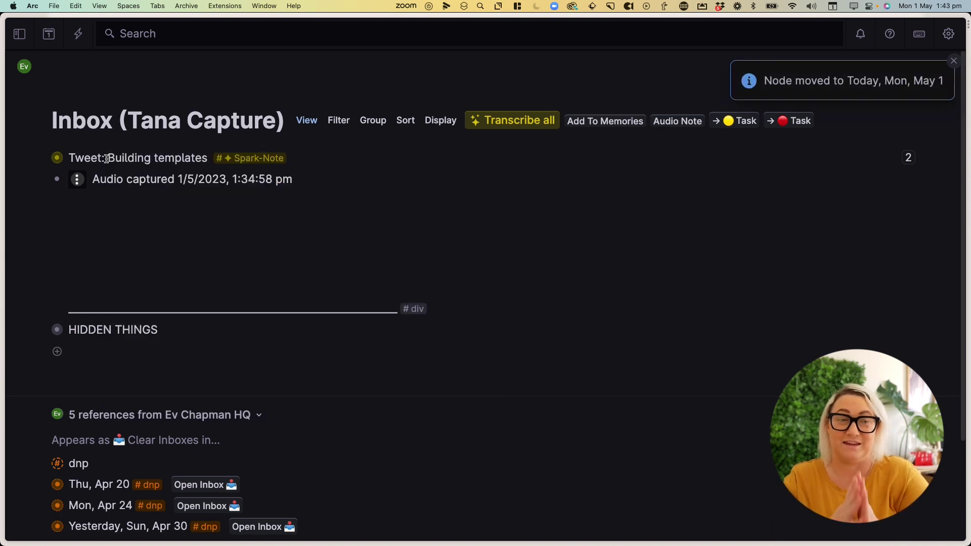
Step: Add a 'Twitter Bookmarks' node under the tweet and convert it to a command node
click(203, 159)
key(Return)
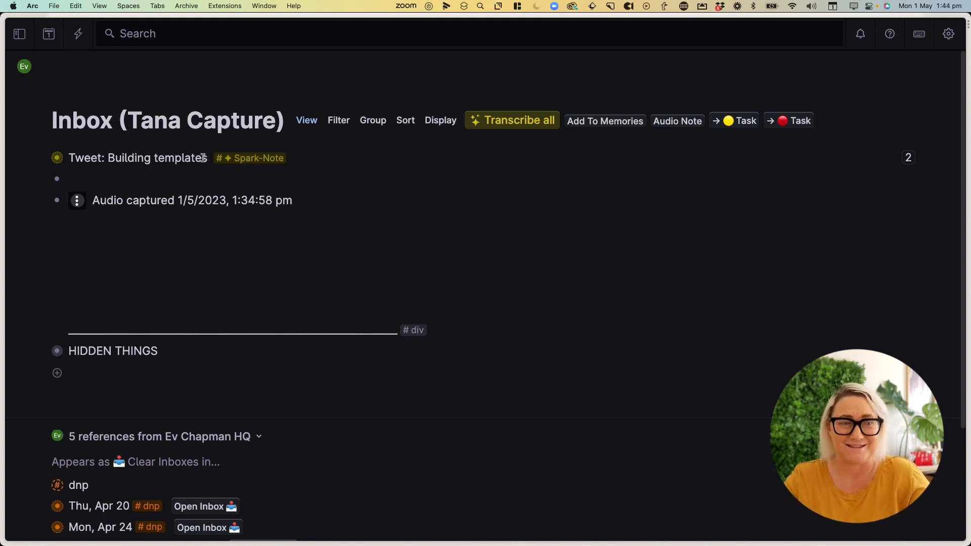
text(Twi)
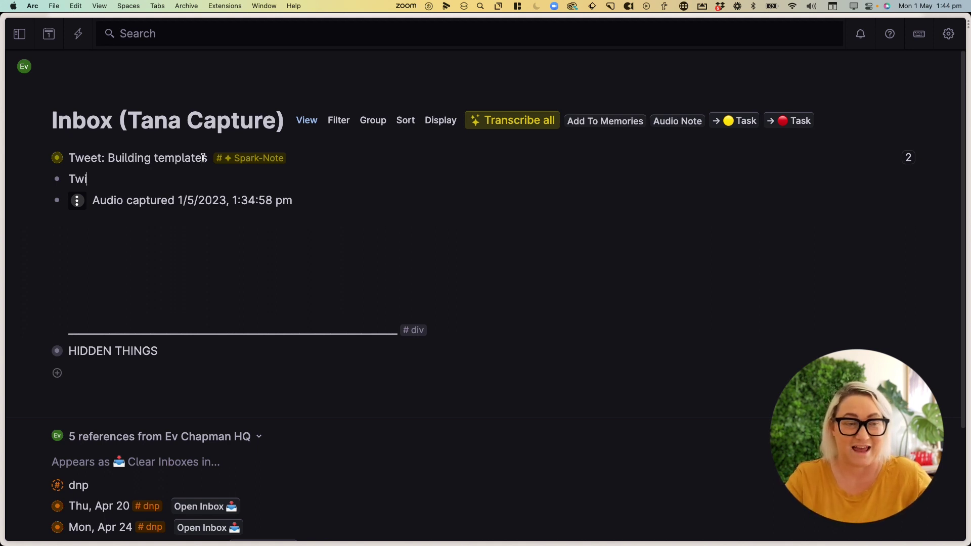
text(tter Bookmarks)
key(super+k)
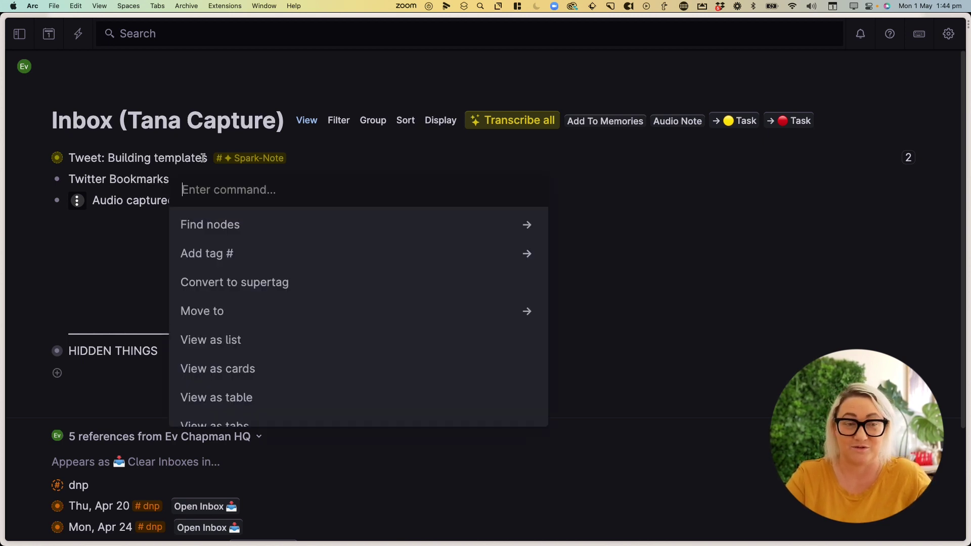
text(comm)
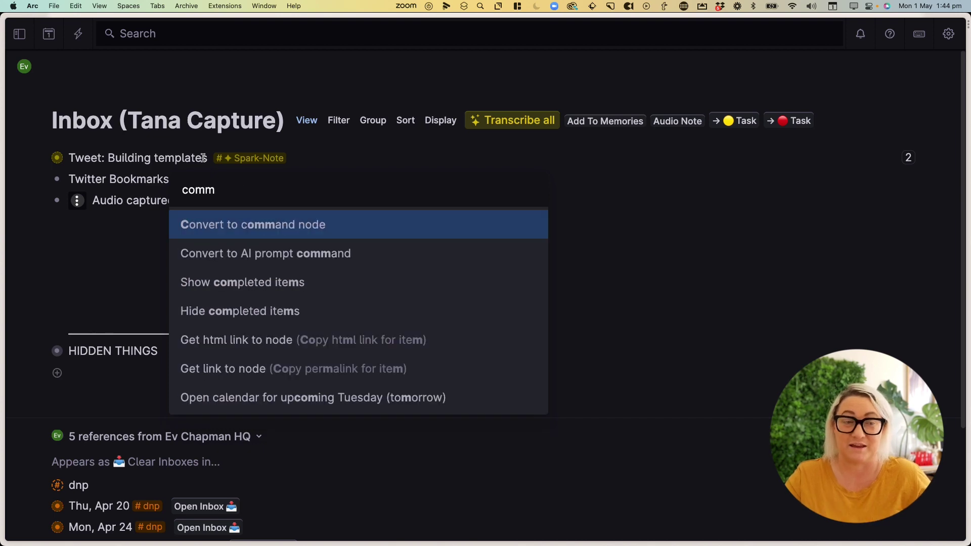
key(Return)
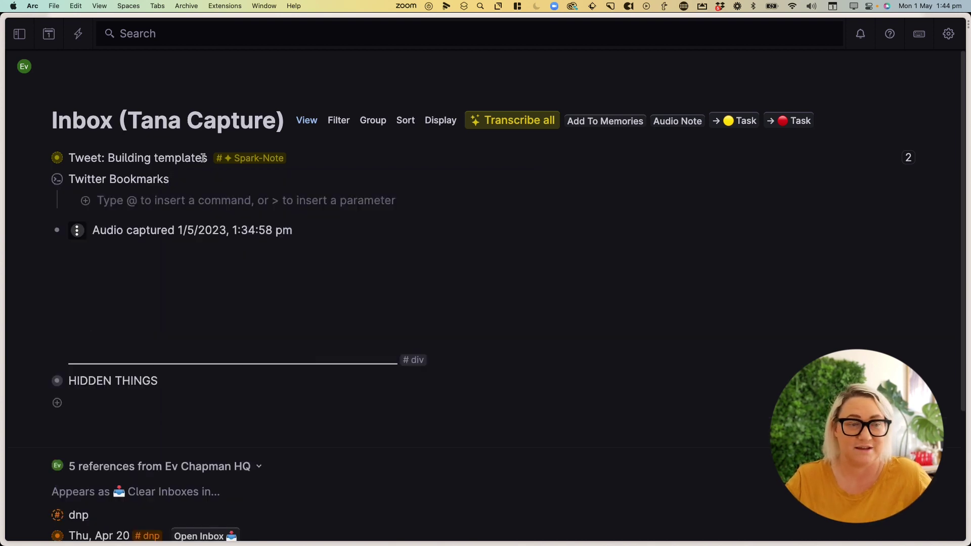
Step: Add an Add tags step to Twitter Bookmarks configured with the Spark-Note tag
click(129, 200)
text(@)
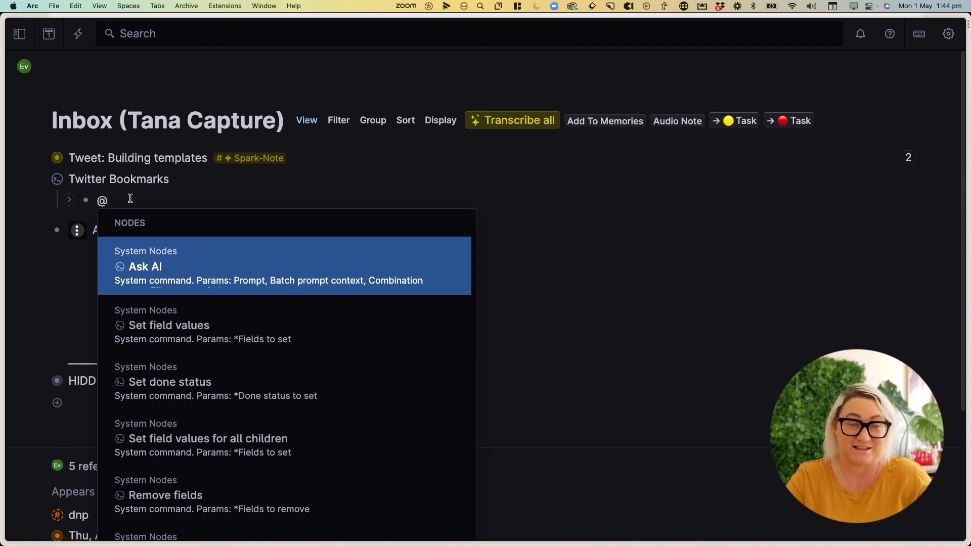
text(ta)
key(Down)
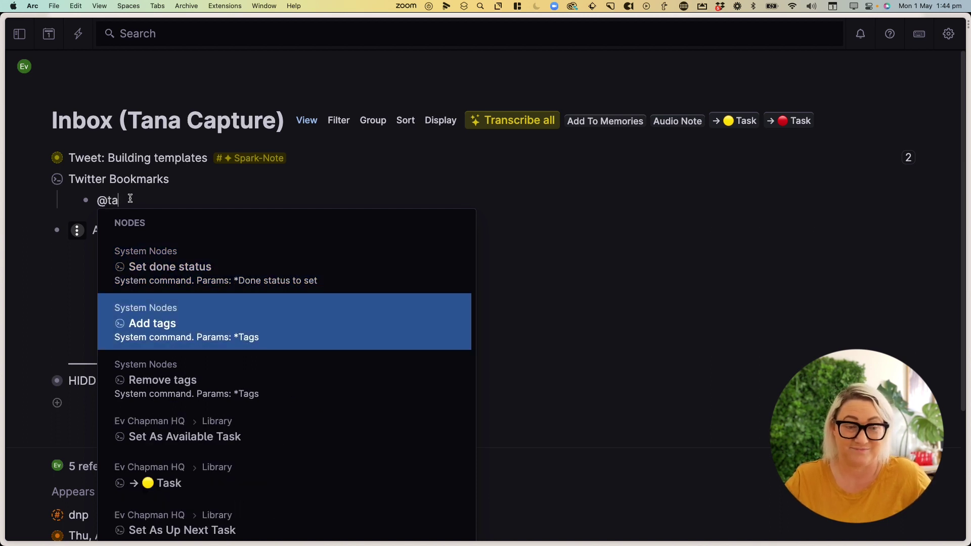
key(Return)
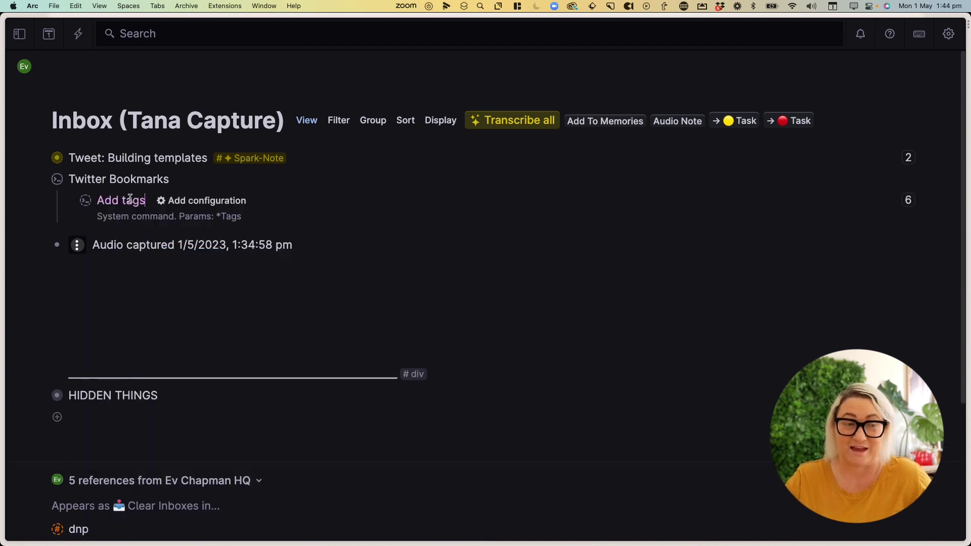
click(222, 201)
text(@spark note)
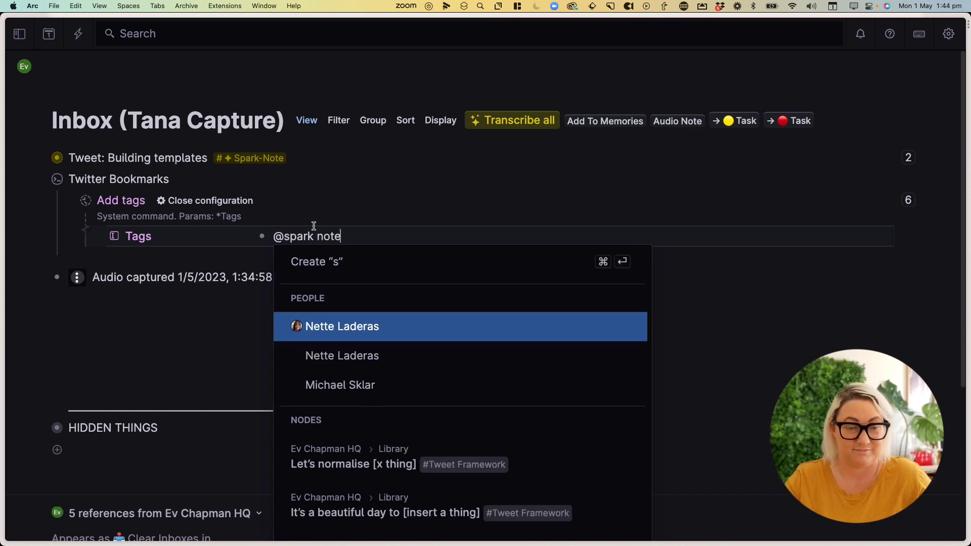
key(Return)
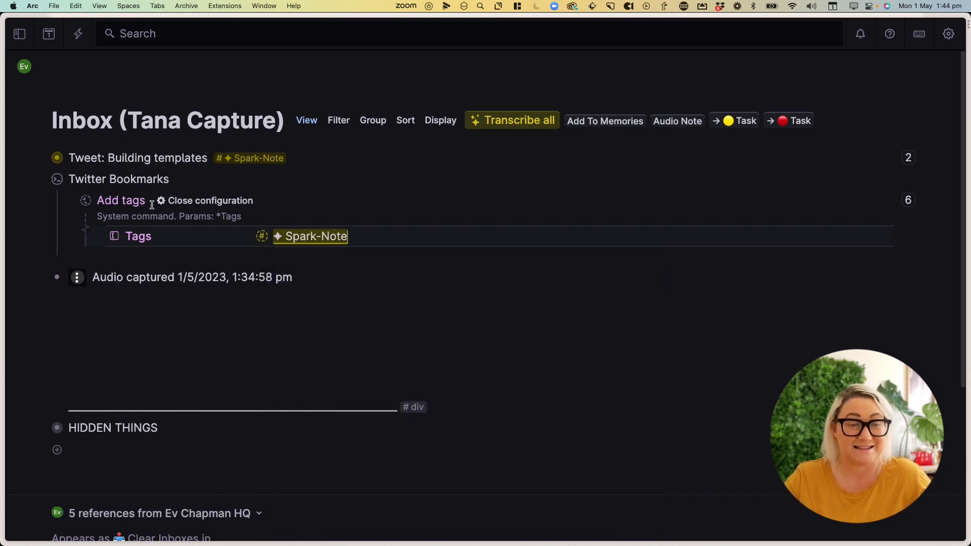
click(159, 201)
key(Return)
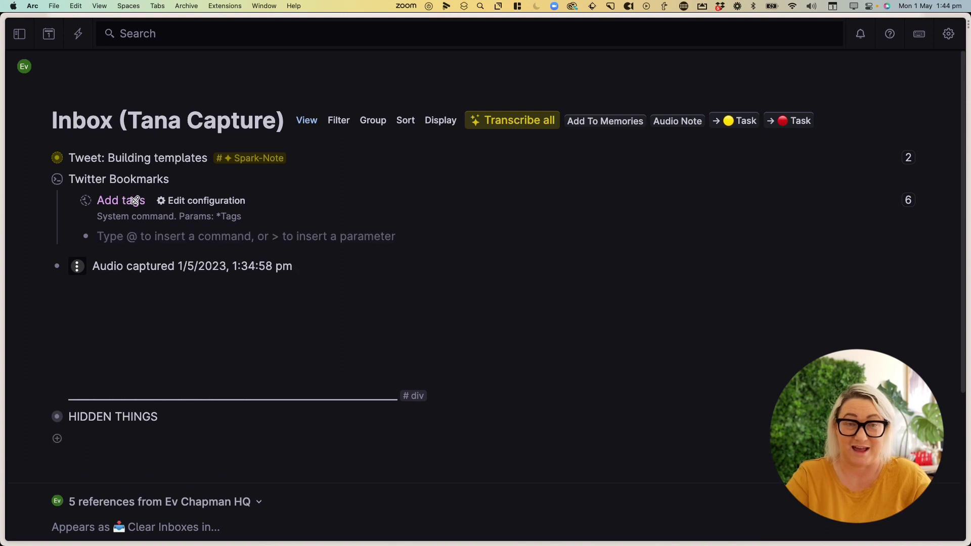
Step: Add a Set field values step and expand the Building templates tweet to show its fields
text(@field)
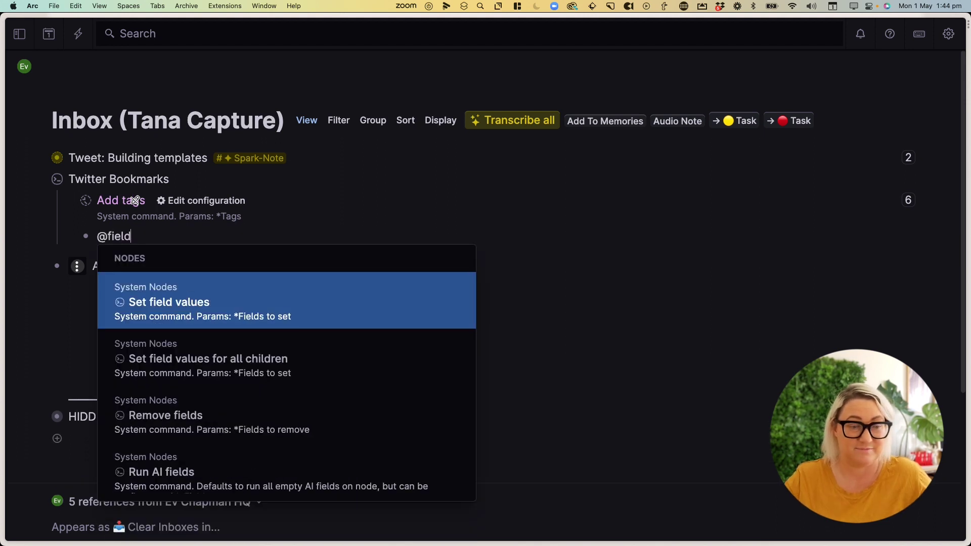
key(Return)
click(212, 237)
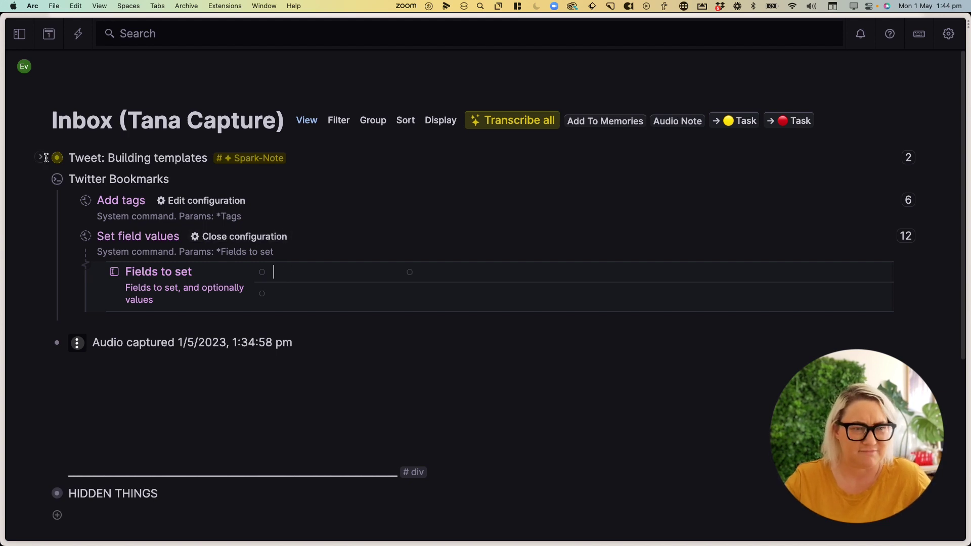
click(40, 160)
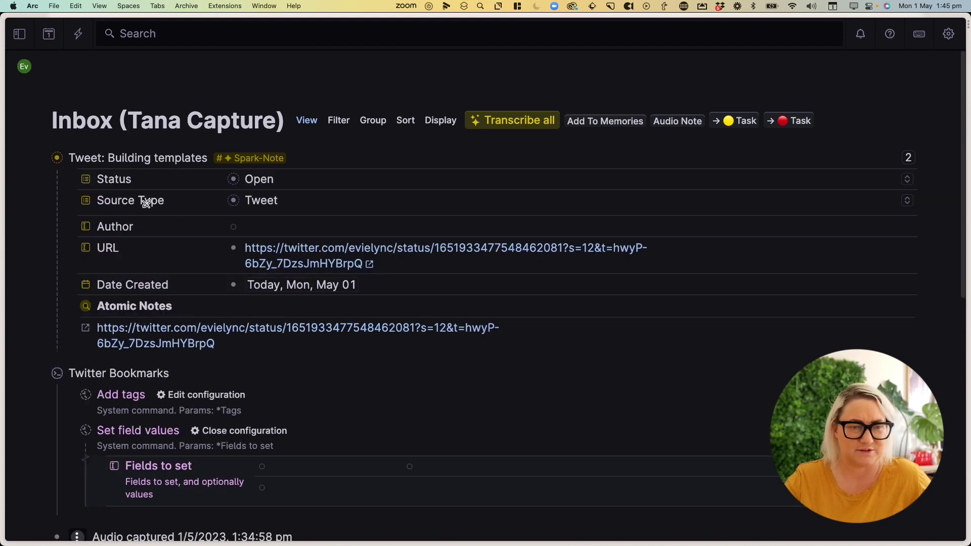
scroll(144, 202, down, 2)
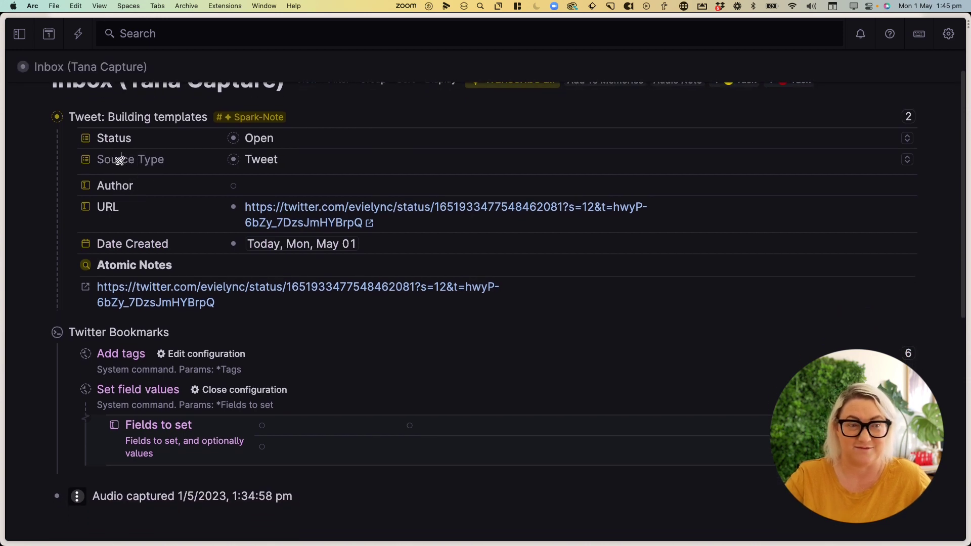
Step: Link the Source Type field into Fields to set and choose Tweet as its value
right_click(120, 160)
text(link)
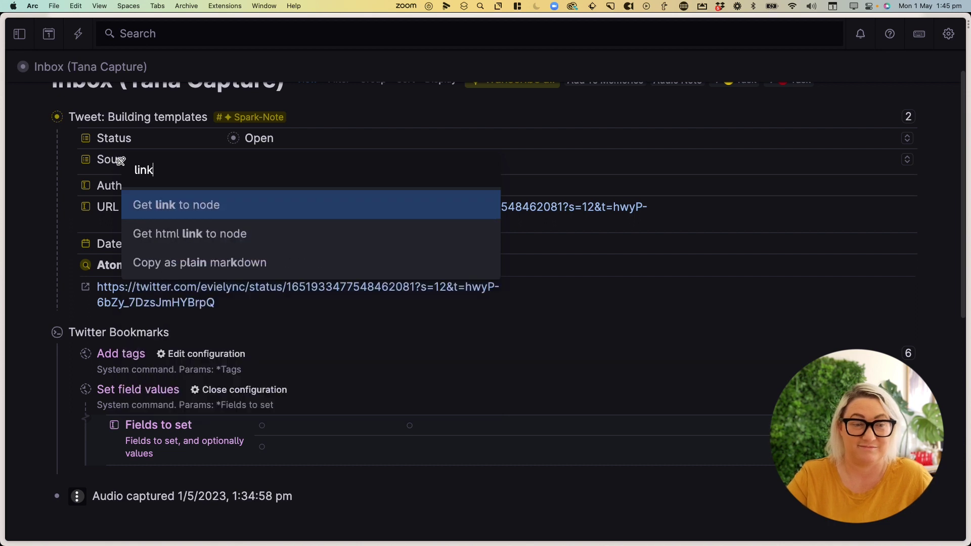
key(Return)
click(293, 426)
key(super+v)
text(tw)
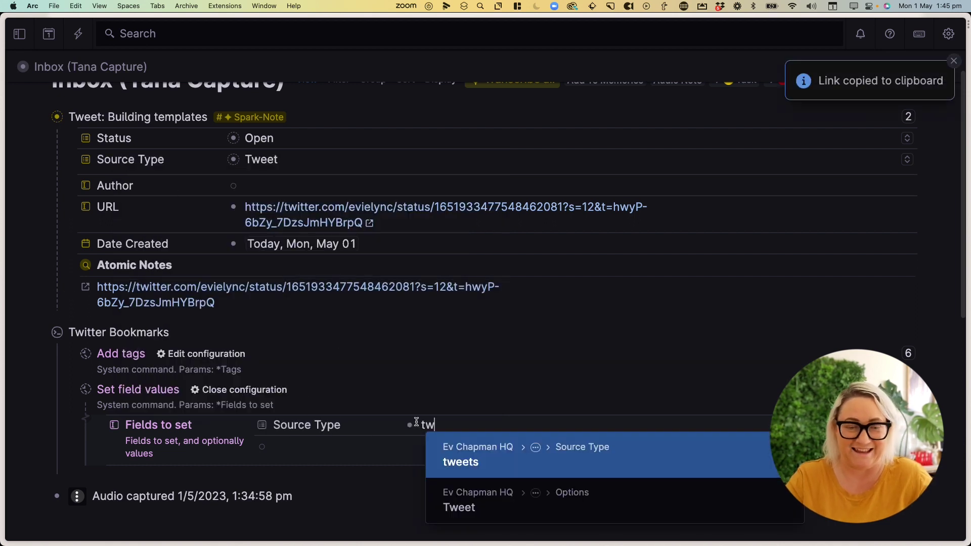
click(563, 505)
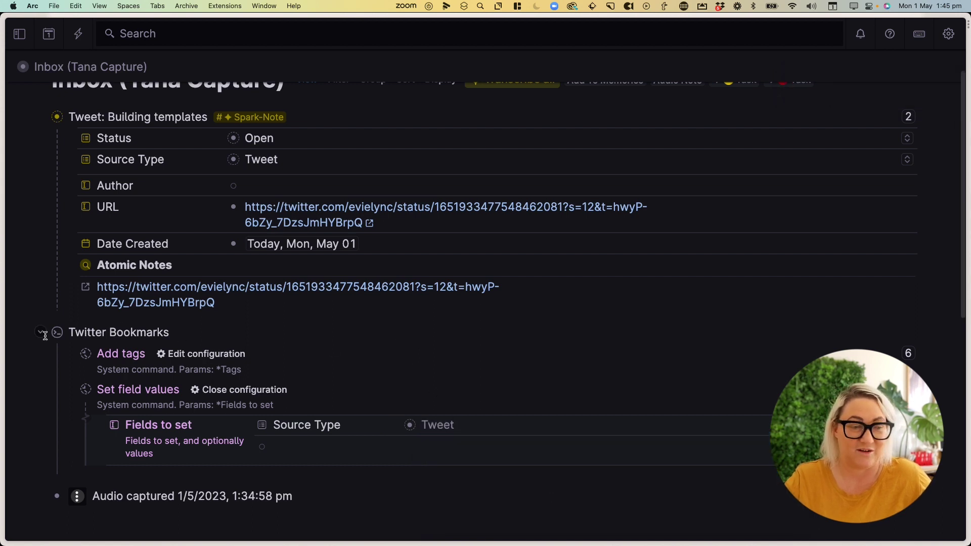
Step: Collapse the Twitter Bookmarks command node
click(40, 333)
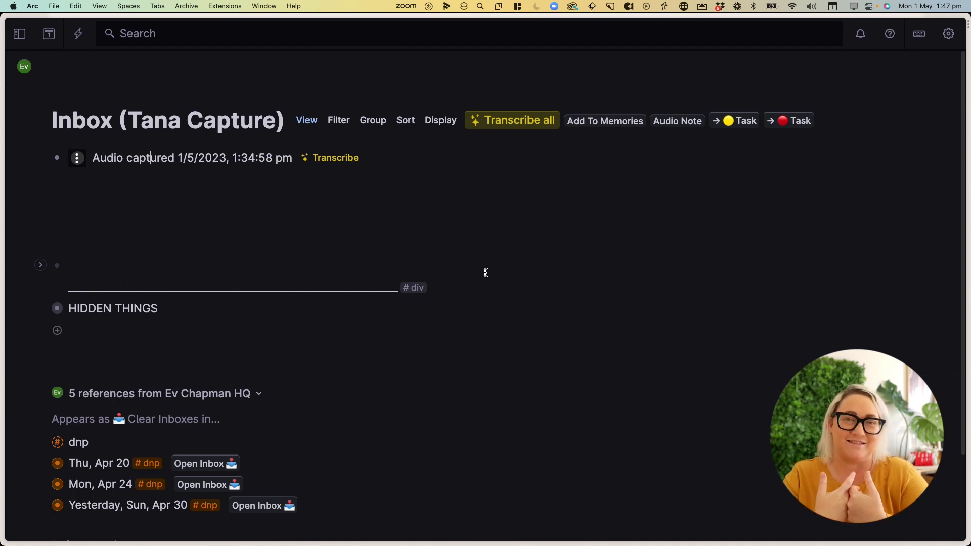
Step: Apply the audio-note supertag to the 1/5/2023 audio capture
click(284, 174)
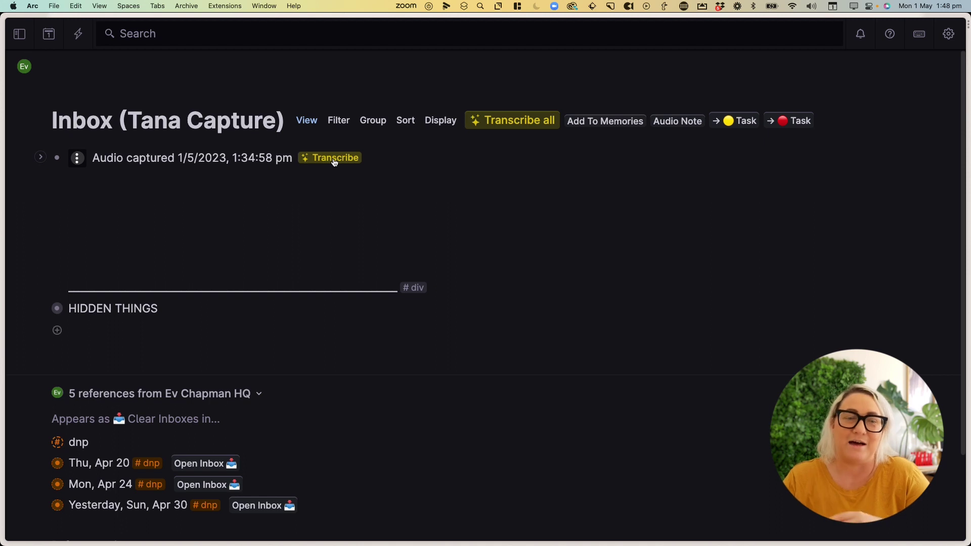
text(# au)
key(Down)
key(Return)
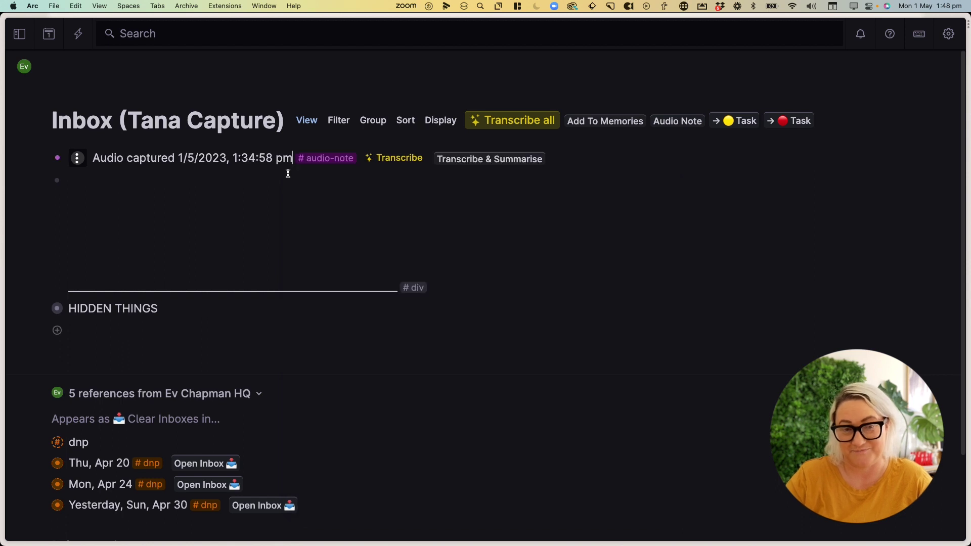
Step: Run Transcribe & Summarise on the audio note and add its Transcript field to view the results
click(479, 161)
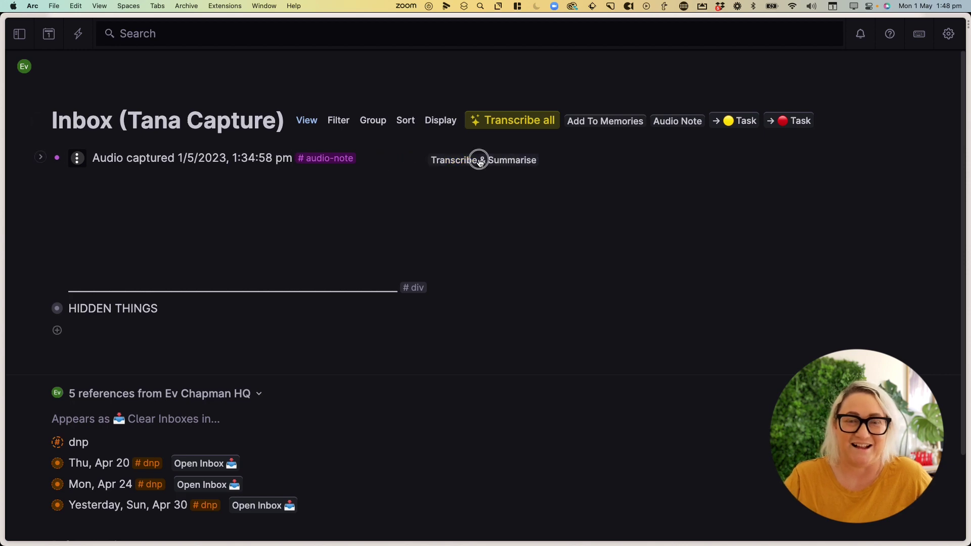
click(40, 158)
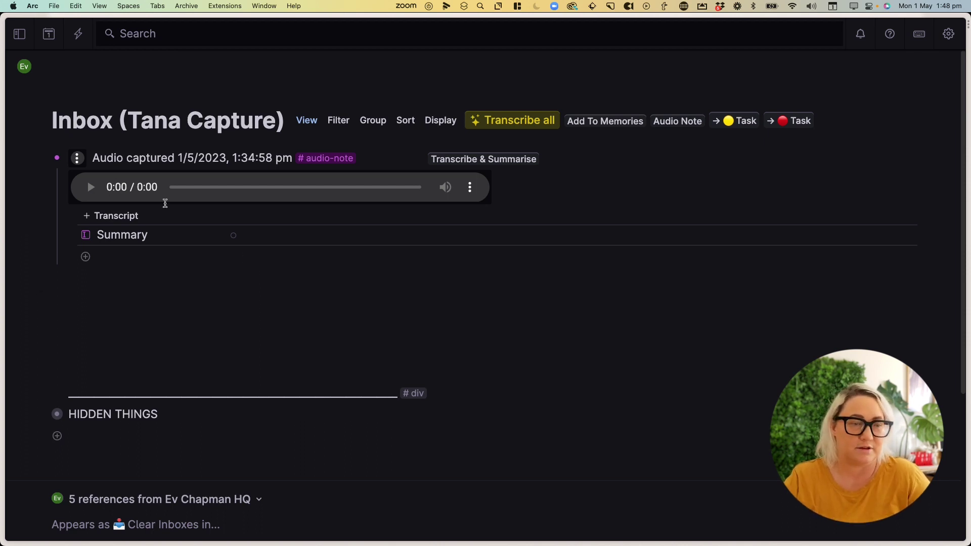
click(109, 215)
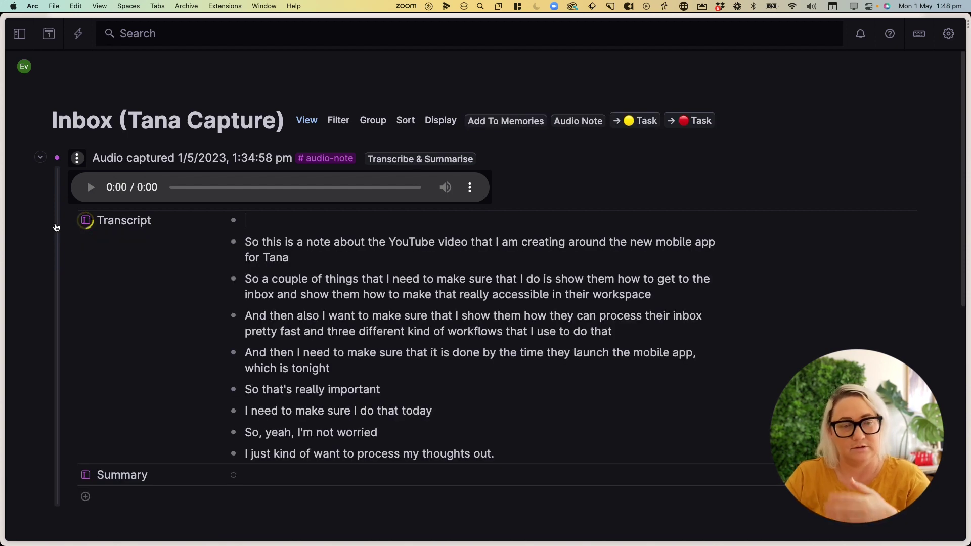
scroll(243, 268, down, 3)
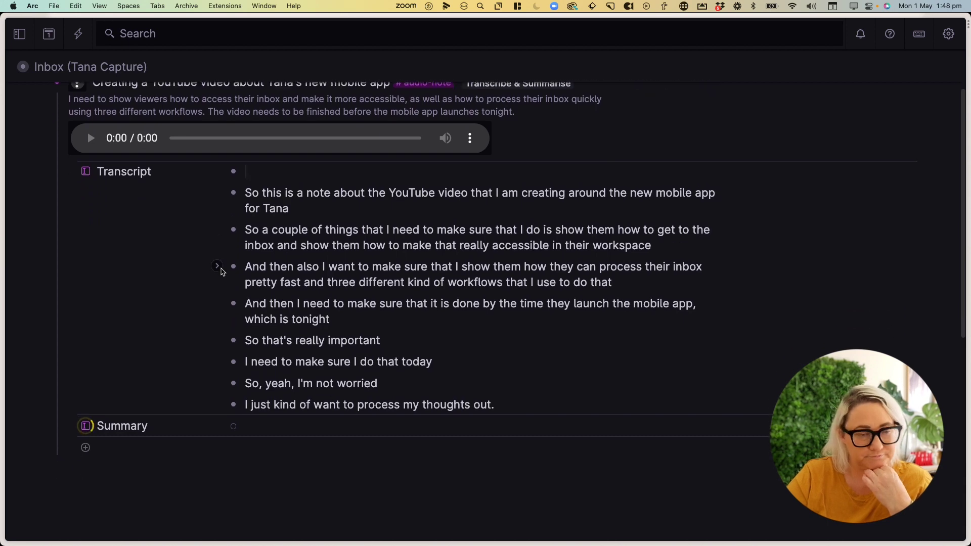
scroll(221, 271, down, 2)
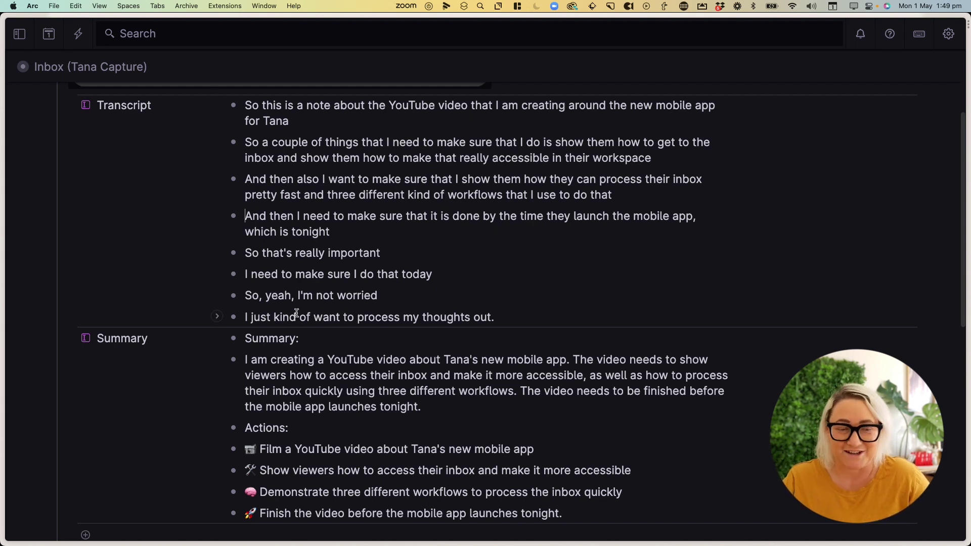
scroll(297, 314, down, 3)
scroll(147, 321, down, 1)
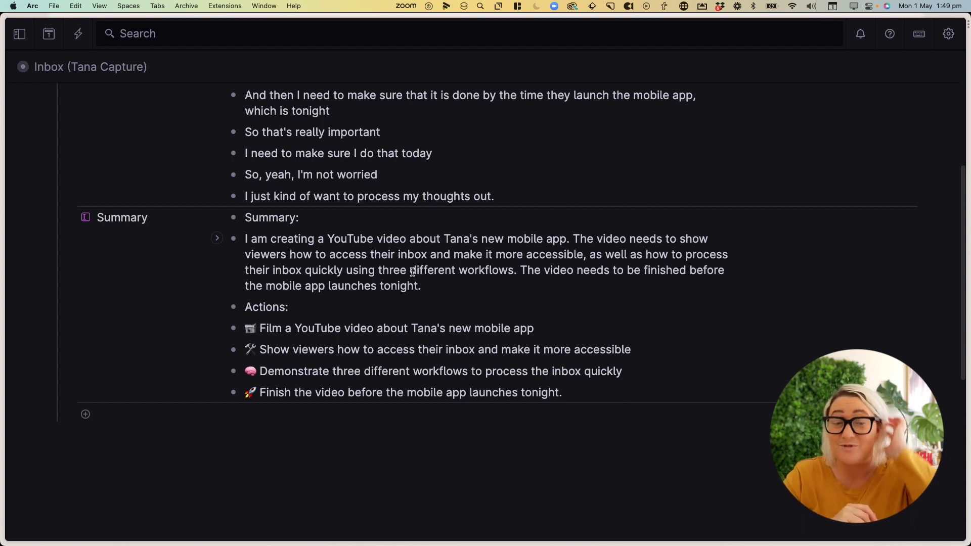
scroll(412, 272, up, 7)
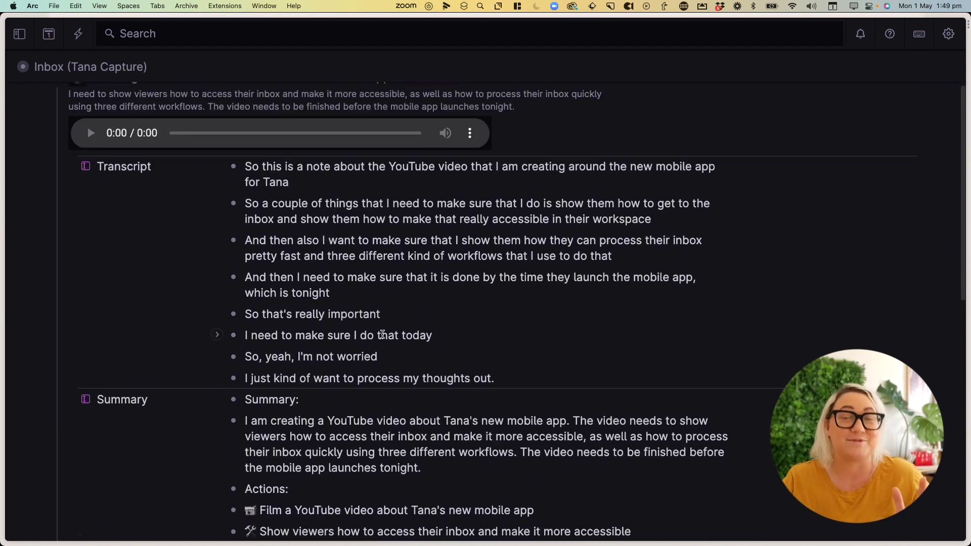
scroll(382, 335, down, 7)
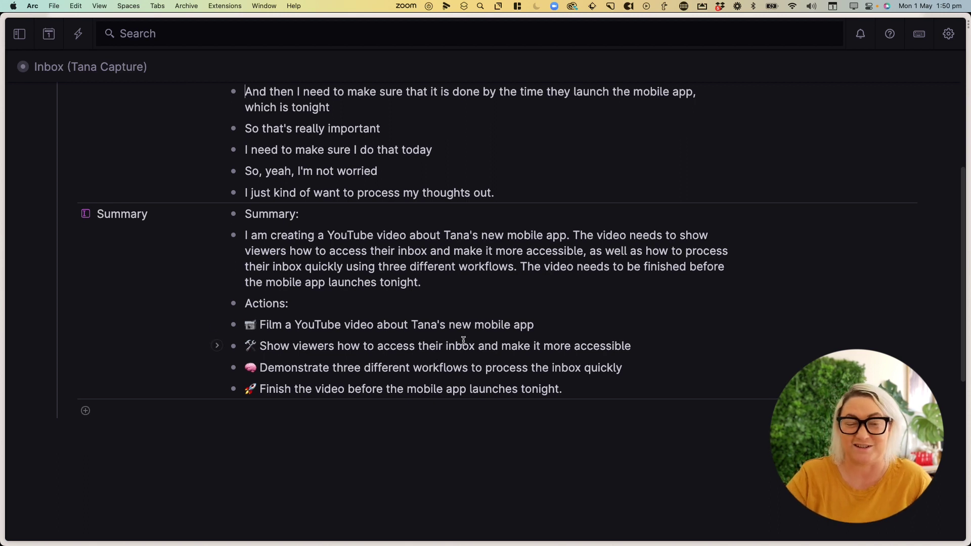
Step: Tag the 'Film a YouTube video' action with the task supertag
click(565, 329)
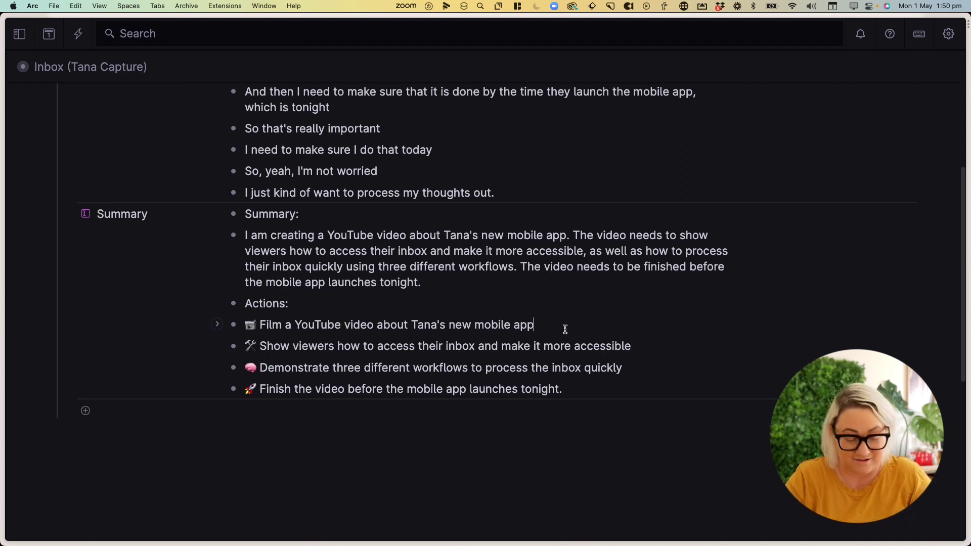
text(#tas)
key(Return)
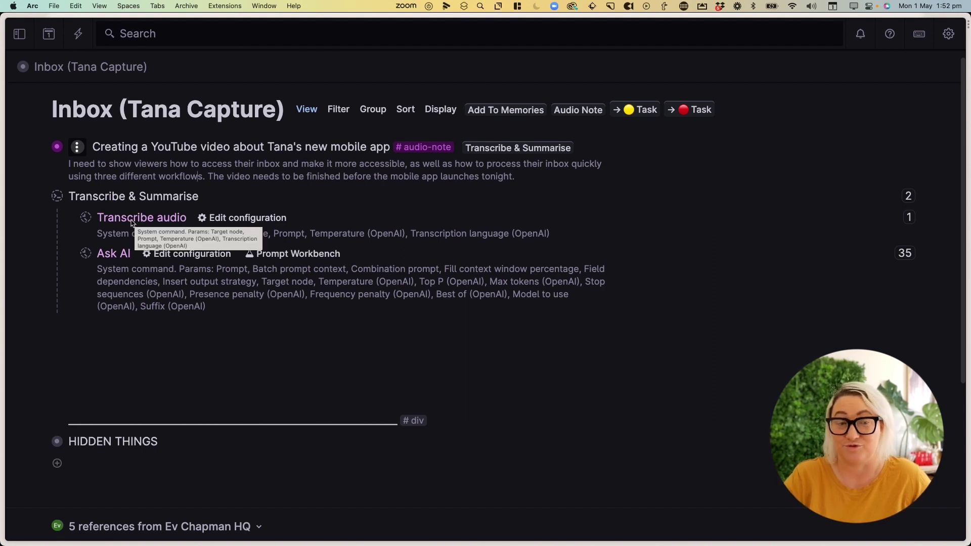
Step: Check the Transcribe audio step's Target node, then show the Ask AI step's Temperature, context and prompt
click(241, 219)
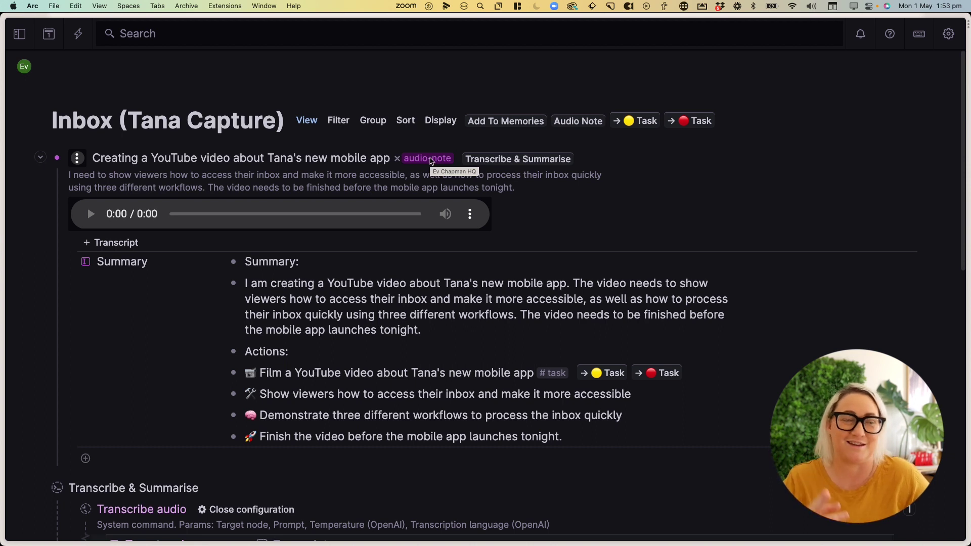
scroll(293, 306, down, 5)
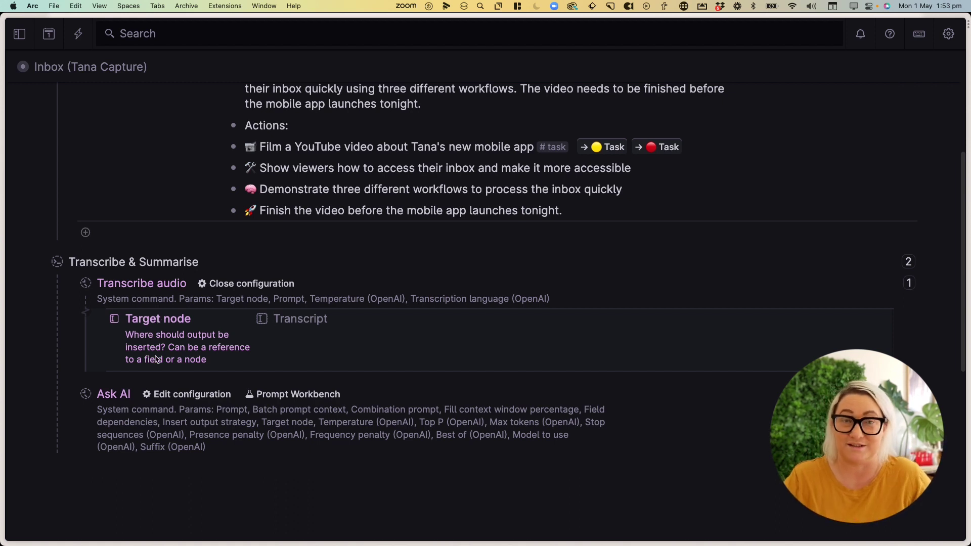
click(231, 283)
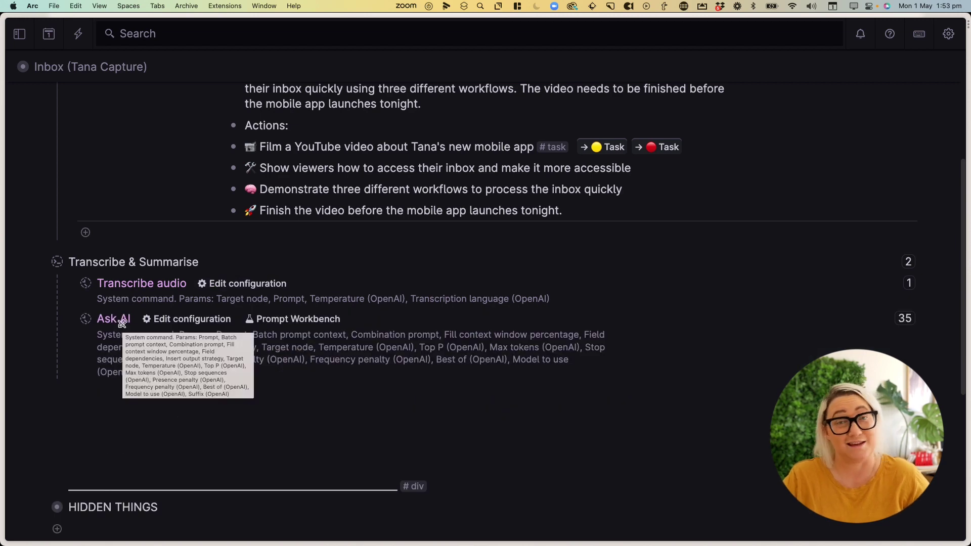
click(167, 319)
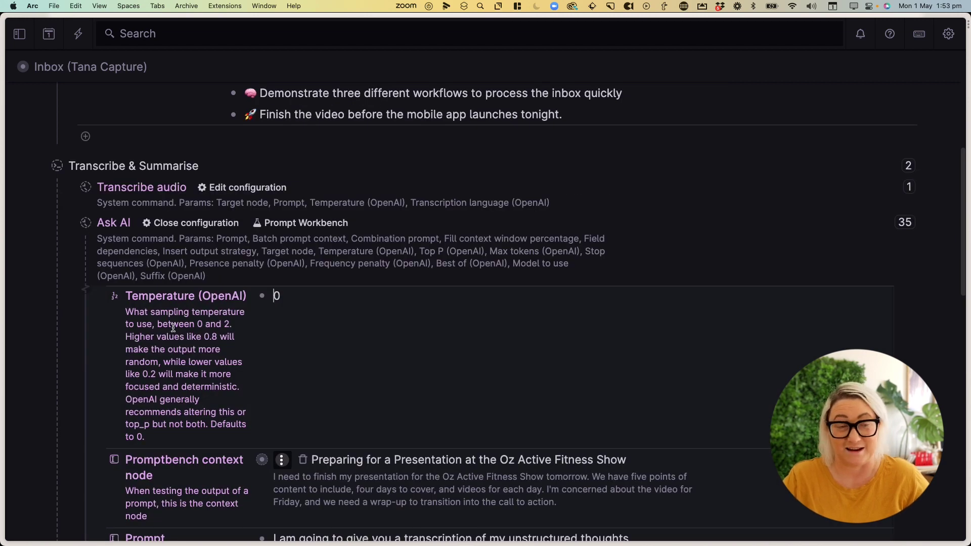
scroll(174, 328, down, 5)
scroll(178, 327, down, 5)
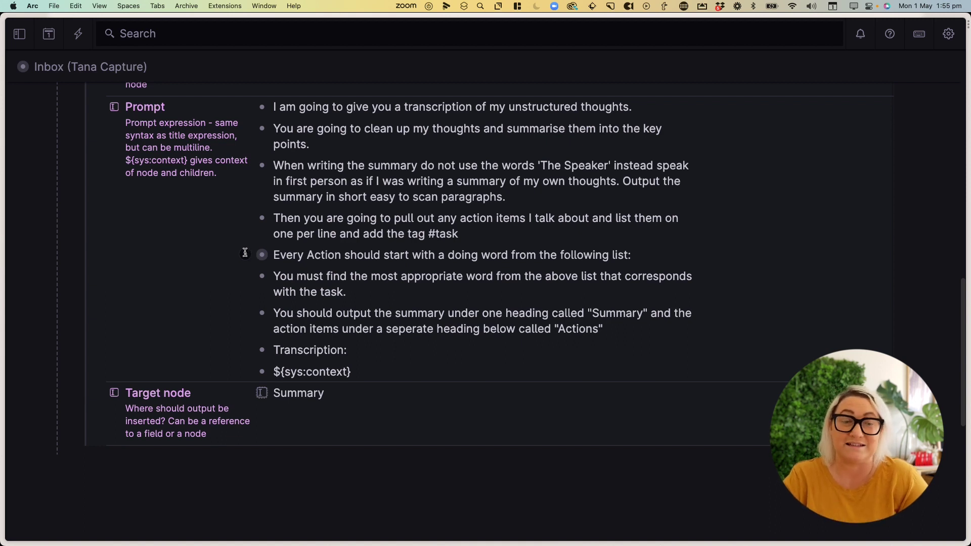
Step: Review the allowed action-verb list under the Ask AI prompt, then collapse it again
click(244, 255)
scroll(243, 258, down, 3)
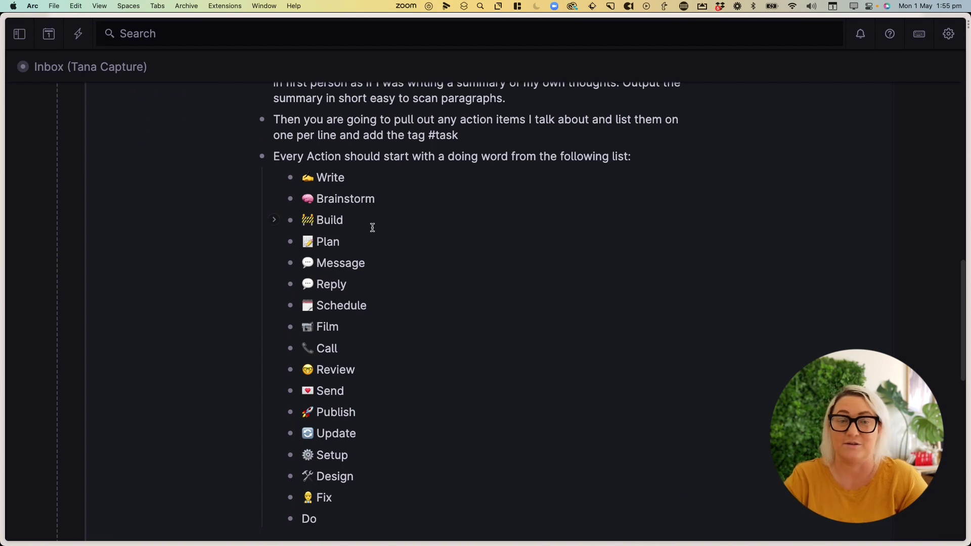
scroll(404, 213, down, 2)
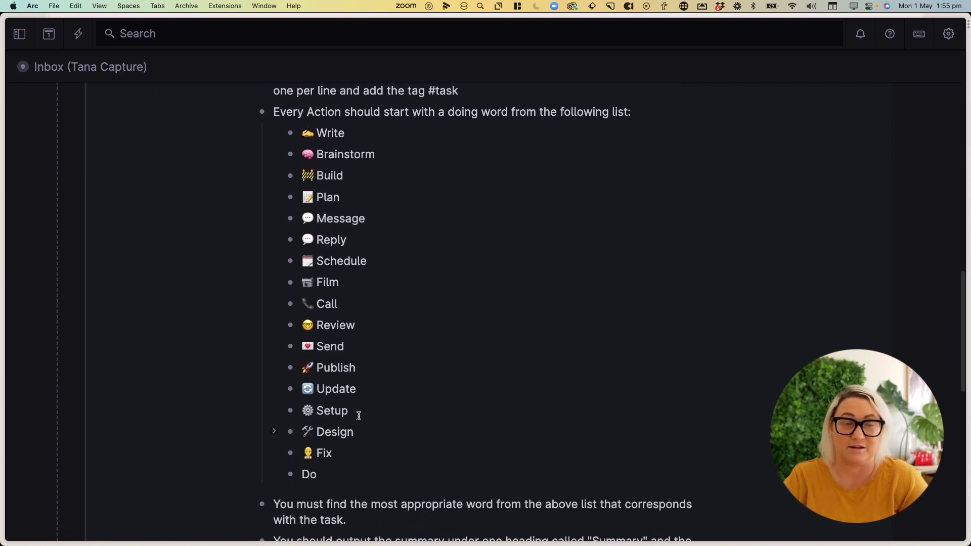
click(247, 113)
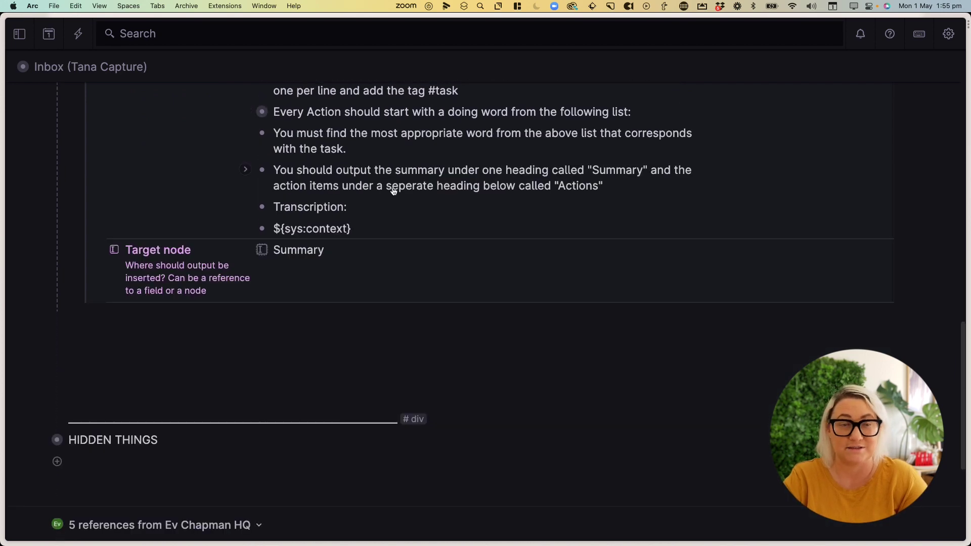